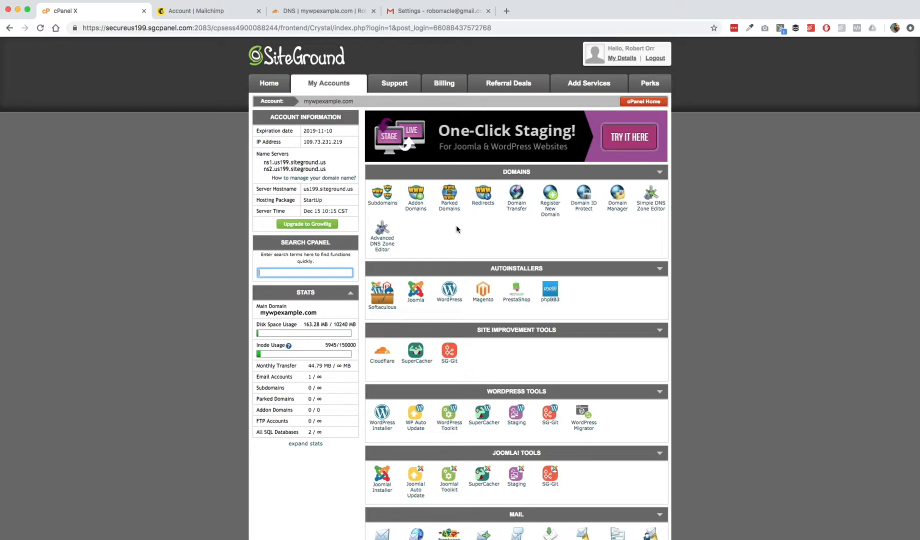
- Scroll the cPanel home page down to the Mail section
{"action": "scroll", "coordinate": [424, 343], "scroll_direction": "down", "scroll_amount": 5}
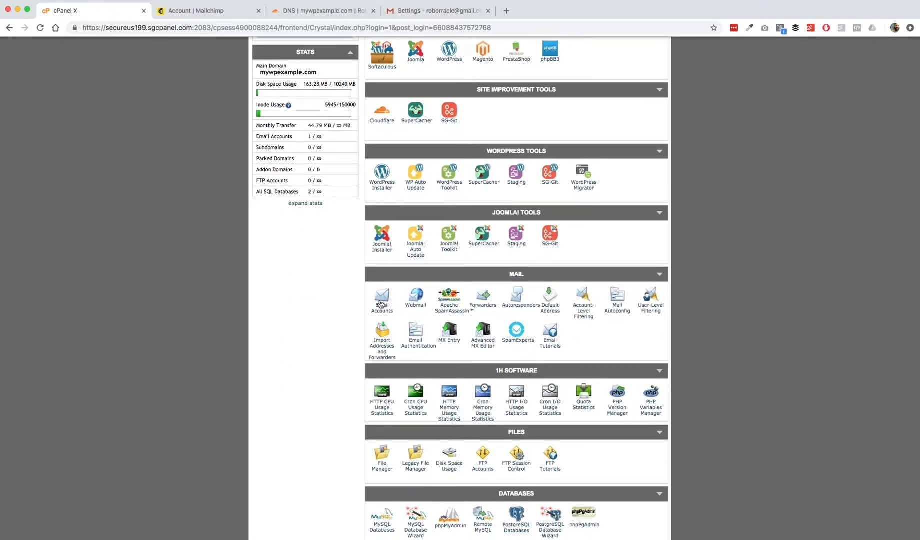
{"action": "scroll", "coordinate": [380, 304], "scroll_direction": "up", "scroll_amount": 3}
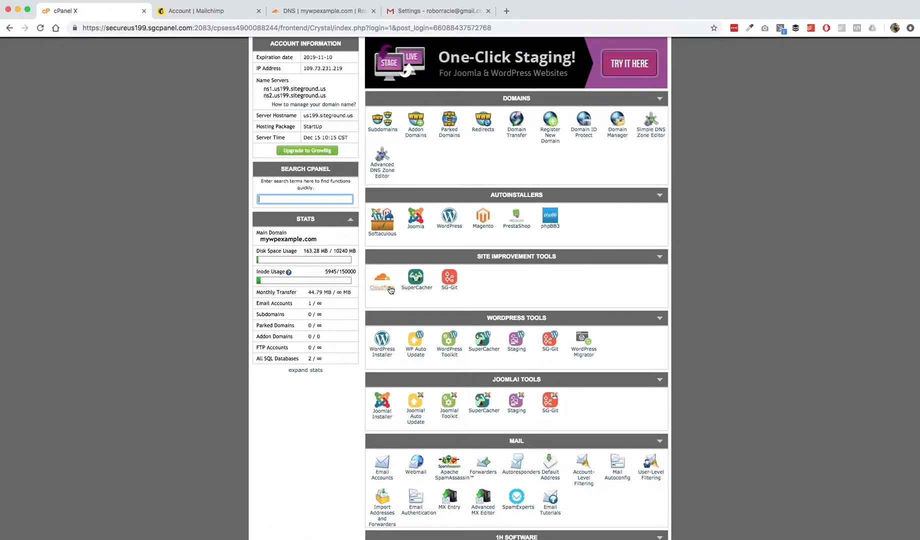
{"action": "scroll", "coordinate": [390, 290], "scroll_direction": "down", "scroll_amount": 3}
{"action": "left_click", "coordinate": [384, 350]}
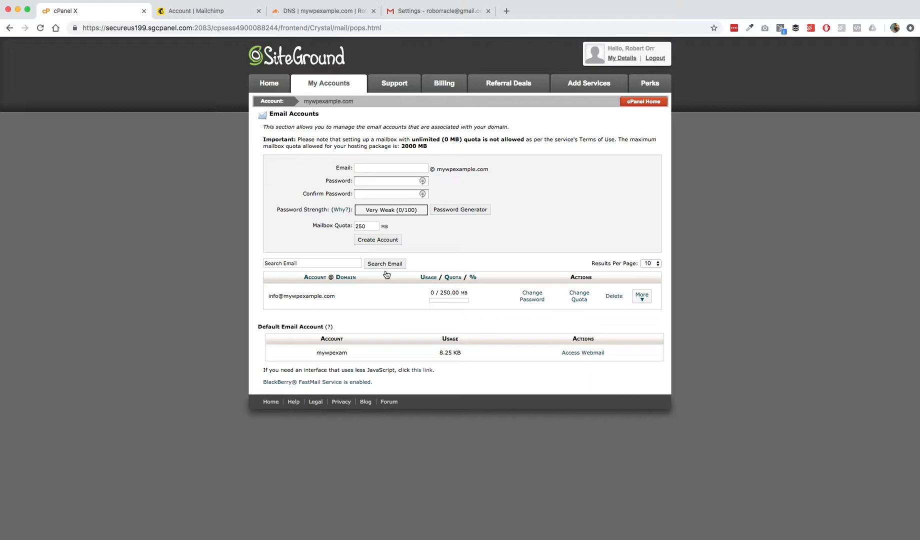
{"action": "left_click", "coordinate": [401, 170]}
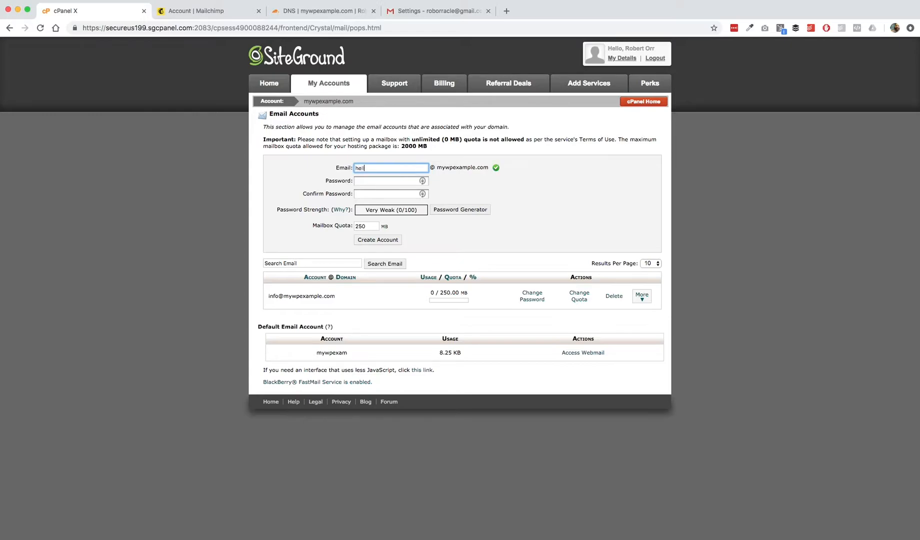
{"action": "key", "text": "Tab"}
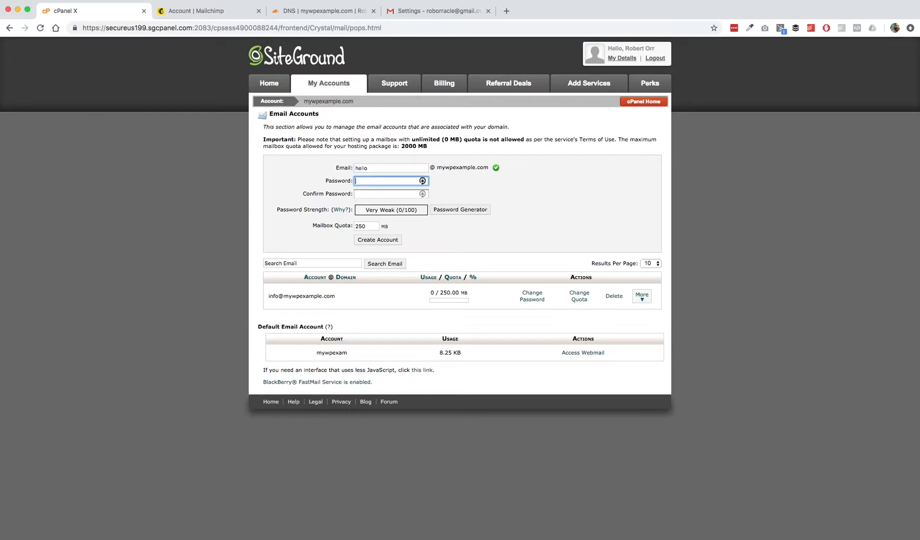
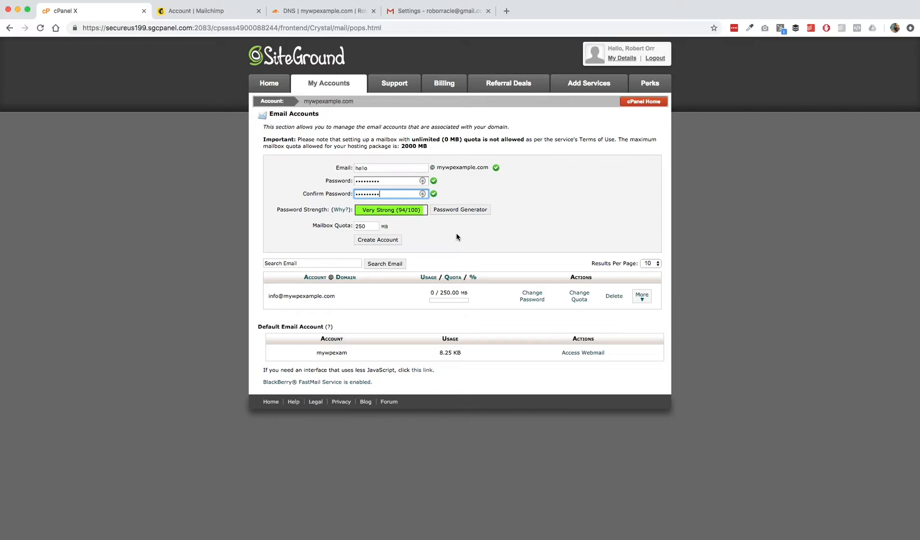
{"action": "left_click", "coordinate": [376, 240]}
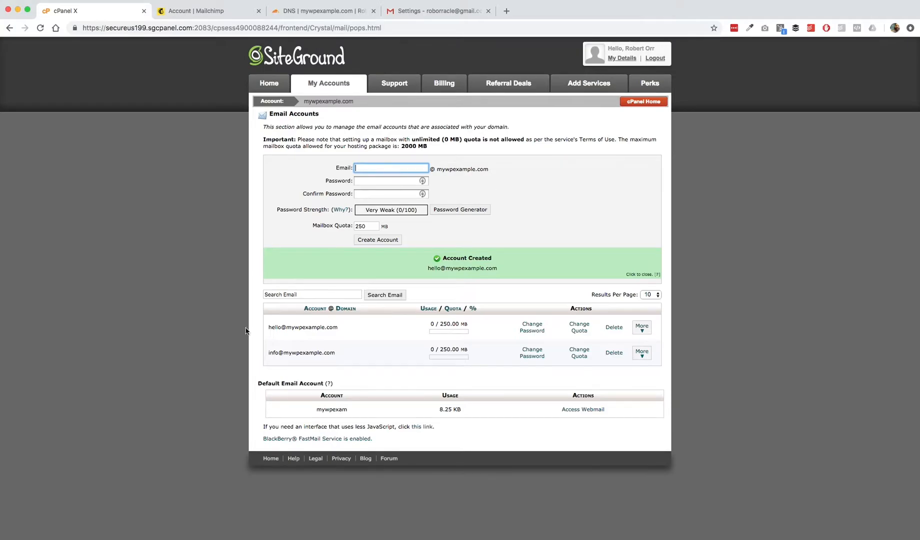
{"action": "left_click", "coordinate": [643, 328]}
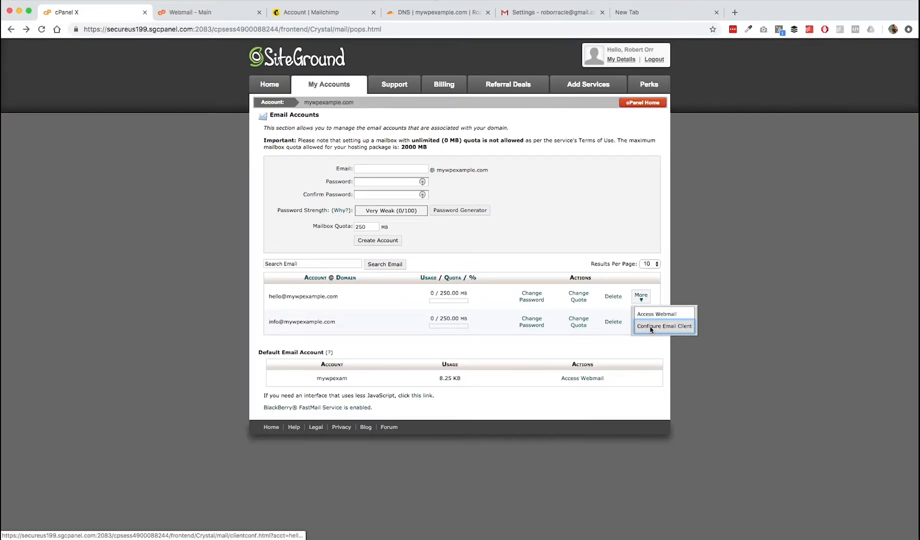
{"action": "left_click", "coordinate": [651, 326]}
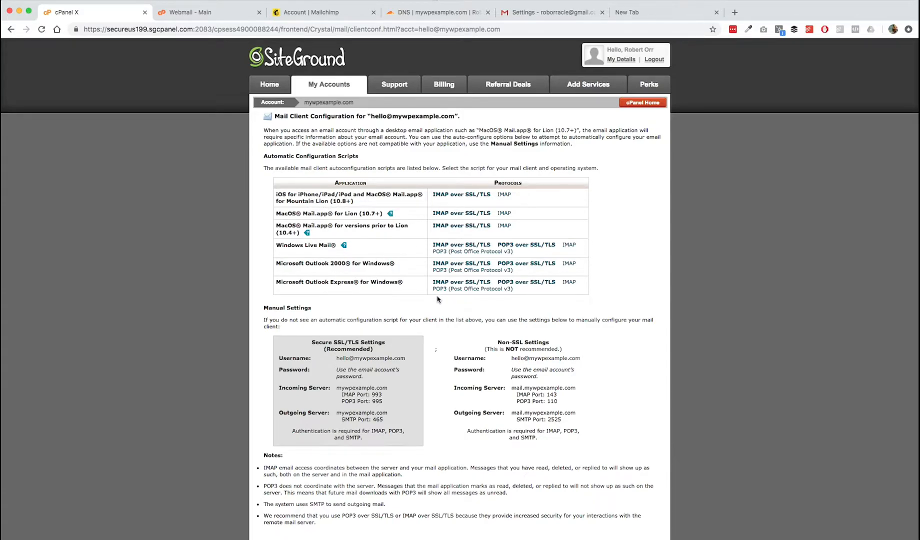
{"action": "scroll", "coordinate": [438, 299], "scroll_direction": "down", "scroll_amount": 3}
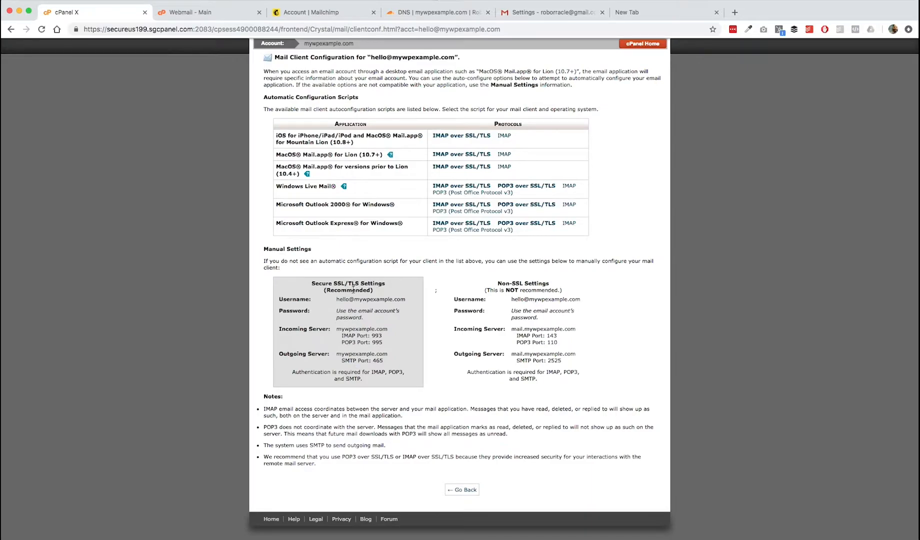
{"action": "left_click", "coordinate": [549, 14]}
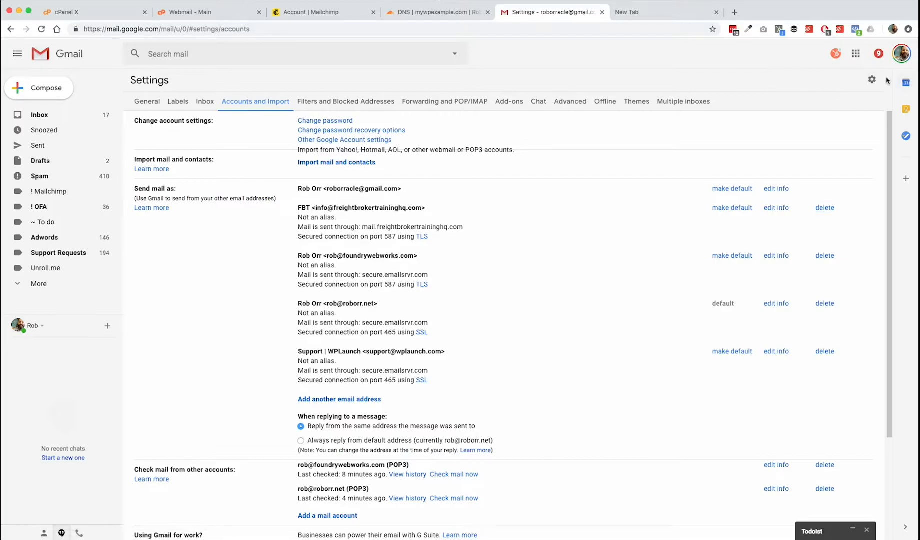
- Open Gmail's full settings on the Accounts and Import tab
{"action": "left_click", "coordinate": [873, 81]}
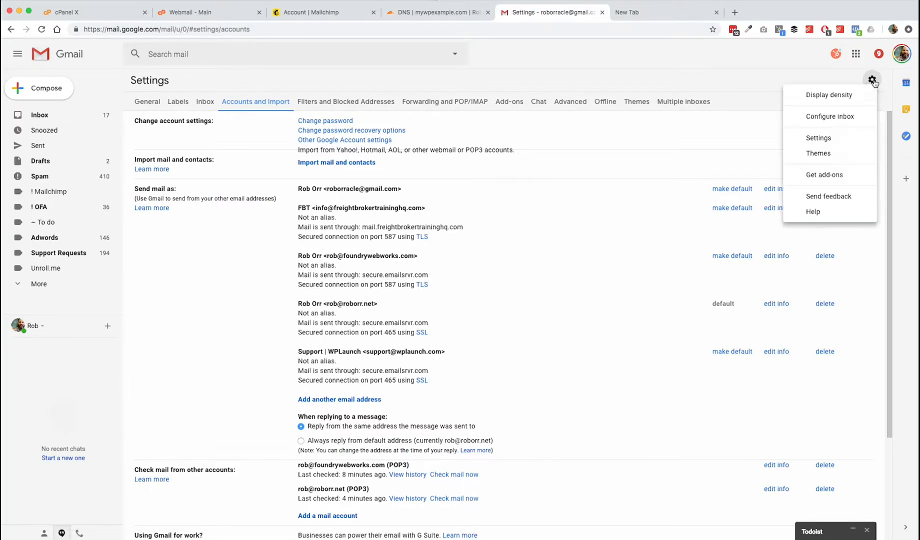
{"action": "left_click", "coordinate": [824, 139]}
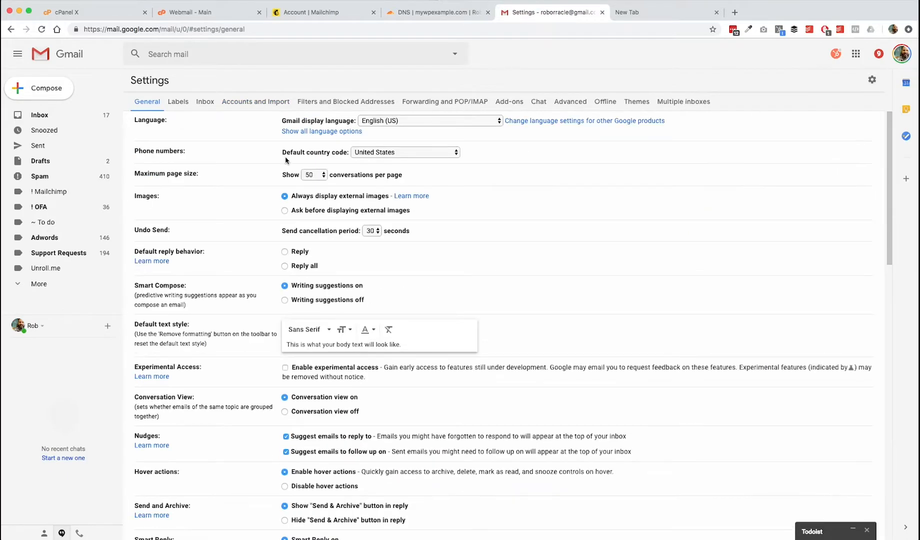
{"action": "left_click", "coordinate": [262, 100]}
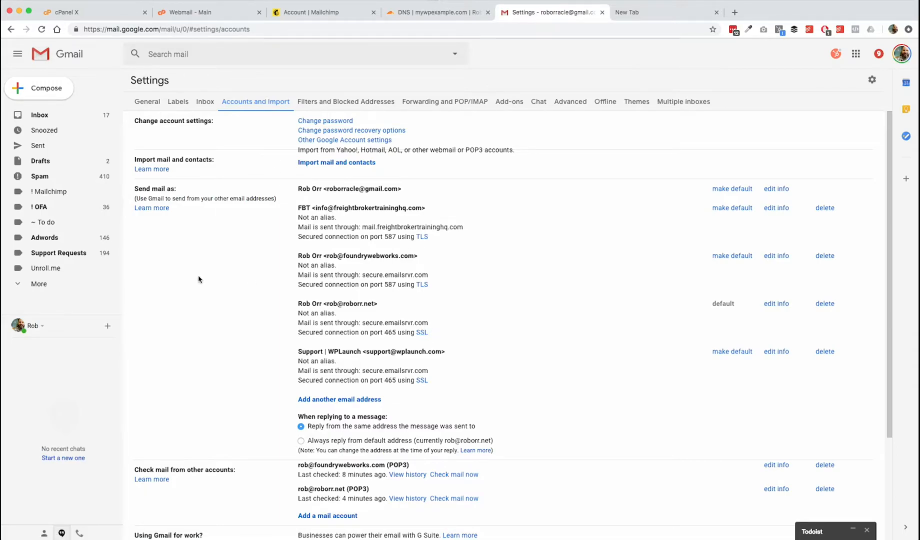
- Under Send mail as, choose Add another email address
{"action": "scroll", "coordinate": [199, 278], "scroll_direction": "down", "scroll_amount": 3}
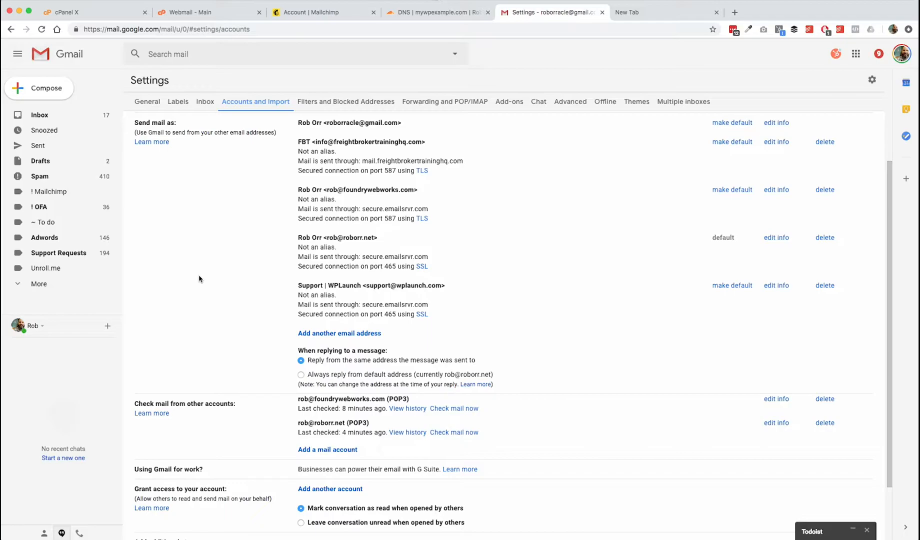
{"action": "scroll", "coordinate": [199, 279], "scroll_direction": "down", "scroll_amount": 1}
{"action": "scroll", "coordinate": [199, 279], "scroll_direction": "down", "scroll_amount": 3}
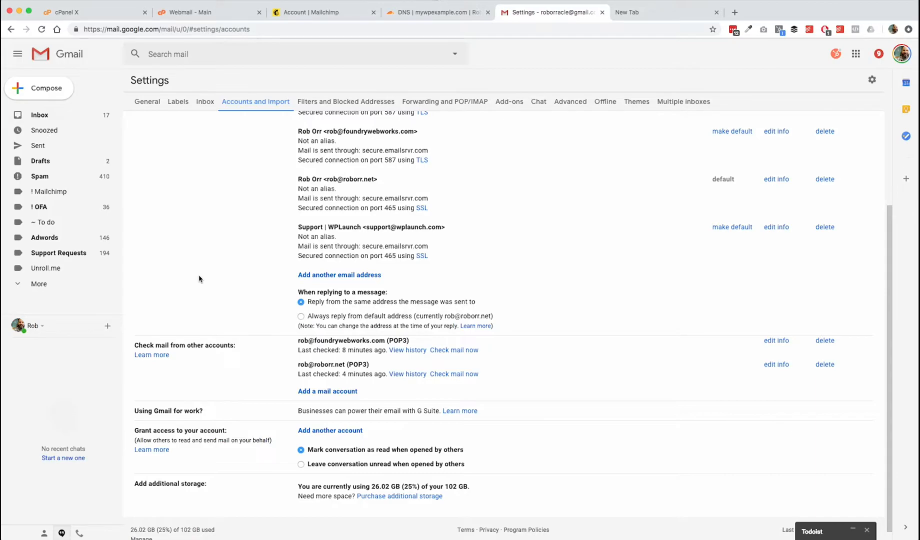
{"action": "scroll", "coordinate": [202, 285], "scroll_direction": "up", "scroll_amount": 3}
{"action": "scroll", "coordinate": [169, 316], "scroll_direction": "down", "scroll_amount": 1}
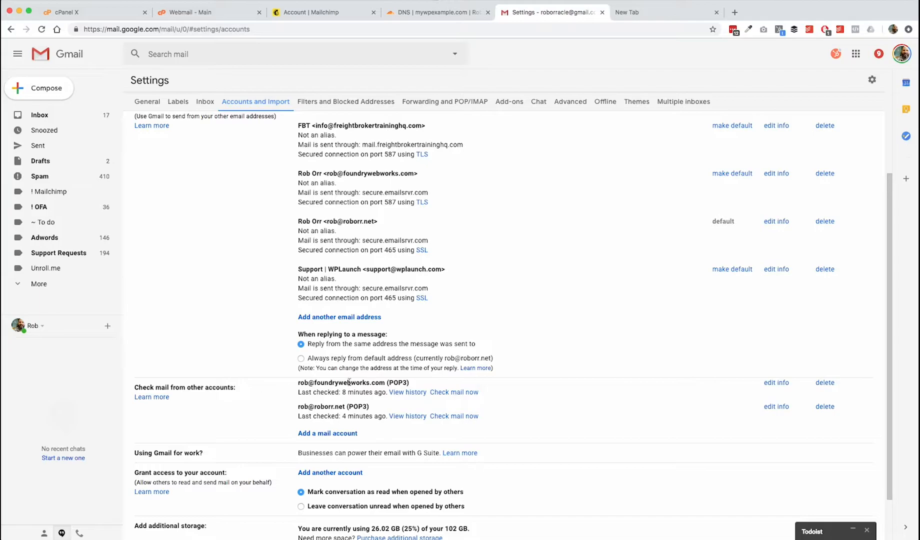
{"action": "scroll", "coordinate": [204, 304], "scroll_direction": "up", "scroll_amount": 3}
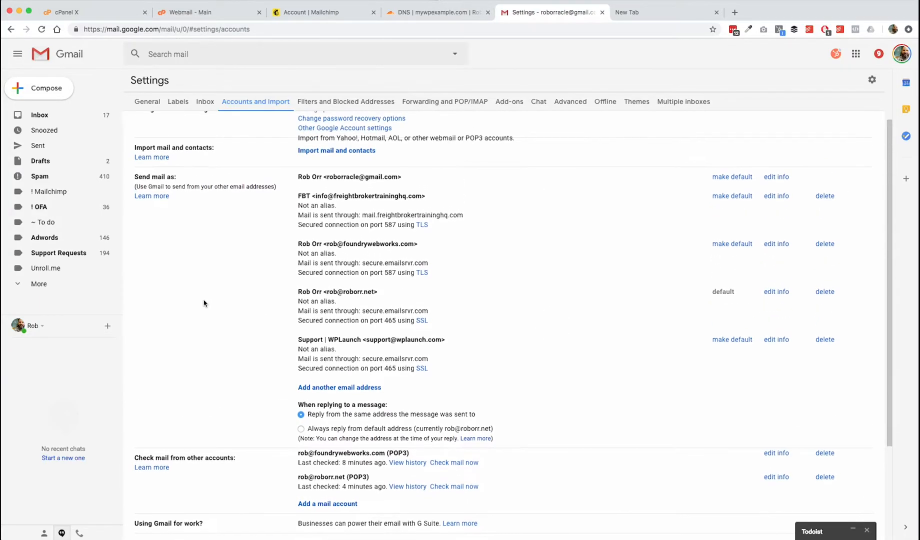
{"action": "scroll", "coordinate": [600, 349], "scroll_direction": "down", "scroll_amount": 1}
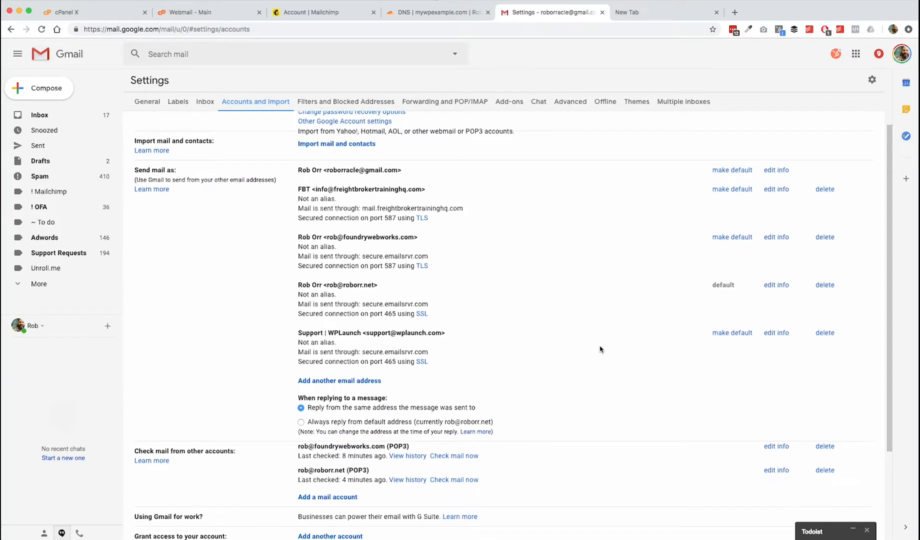
{"action": "scroll", "coordinate": [600, 349], "scroll_direction": "down", "scroll_amount": 4}
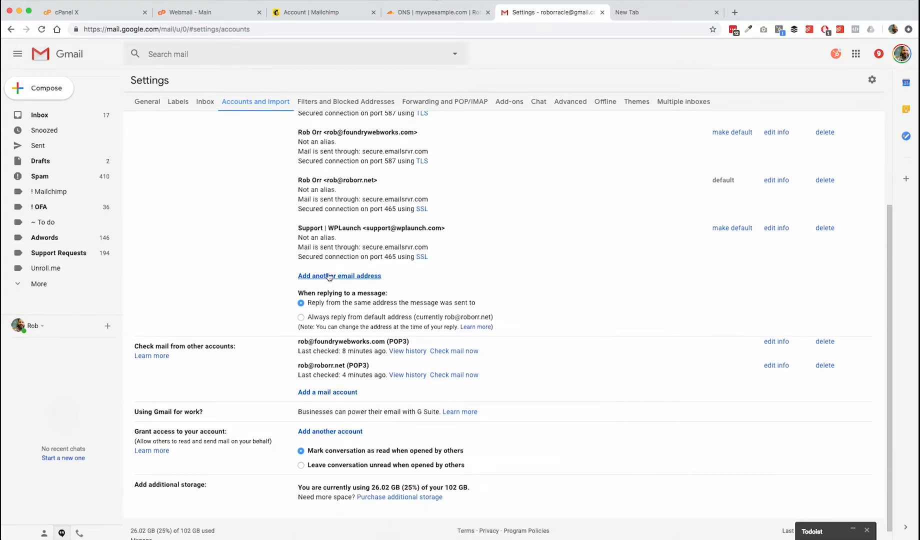
{"action": "left_click", "coordinate": [330, 276]}
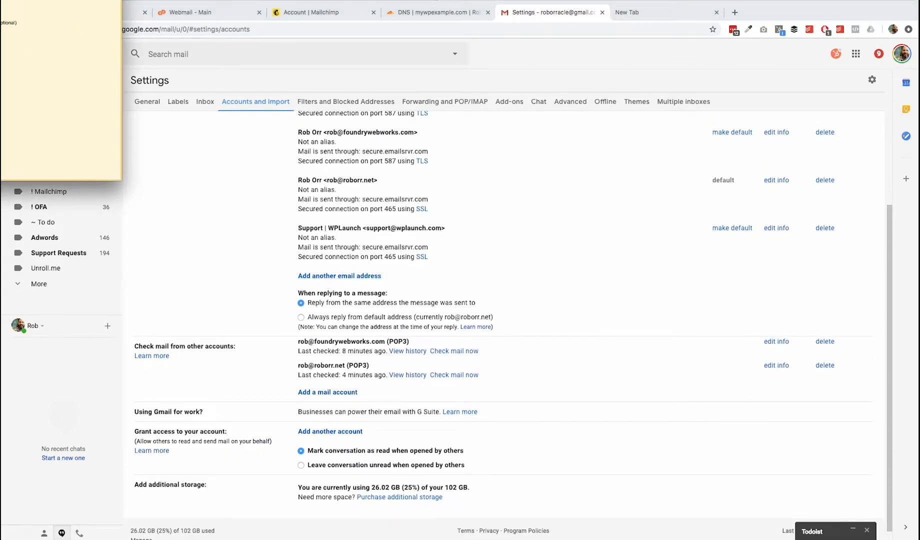
{"action": "left_click_drag", "start_coordinate": [302, 58], "coordinate": [491, 112]}
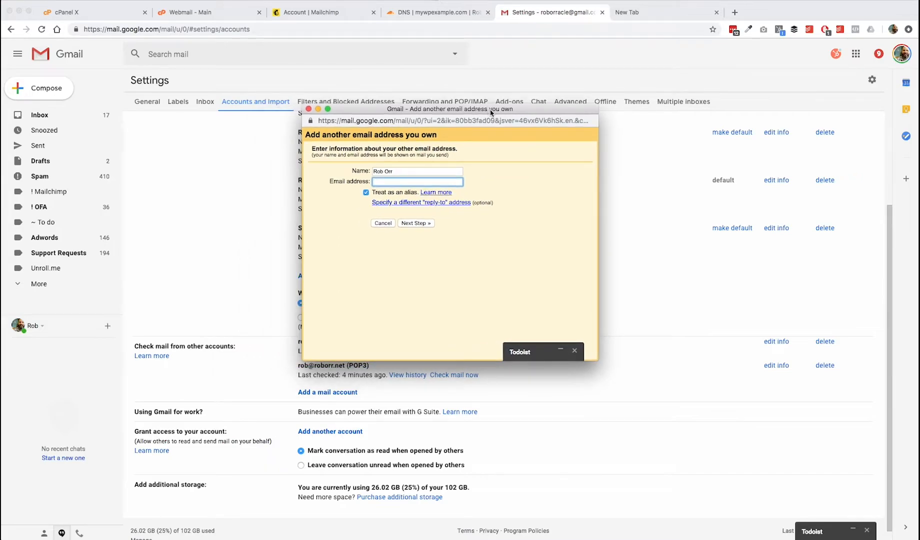
{"action": "left_click", "coordinate": [415, 184]}
{"action": "type", "text": "ro"}
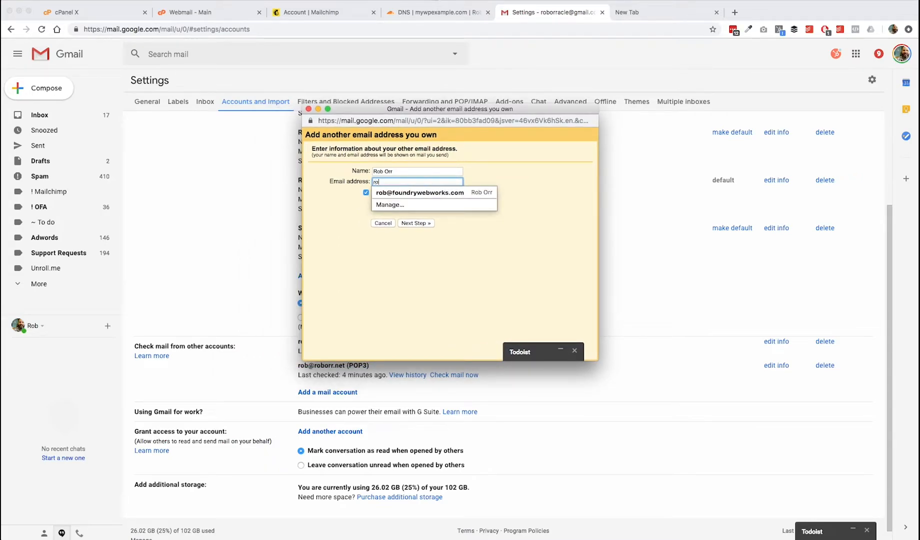
{"action": "key", "text": "BackSpace"}
{"action": "key", "text": "BackSpace"}
{"action": "type", "text": "h"}
{"action": "key", "text": "Down"}
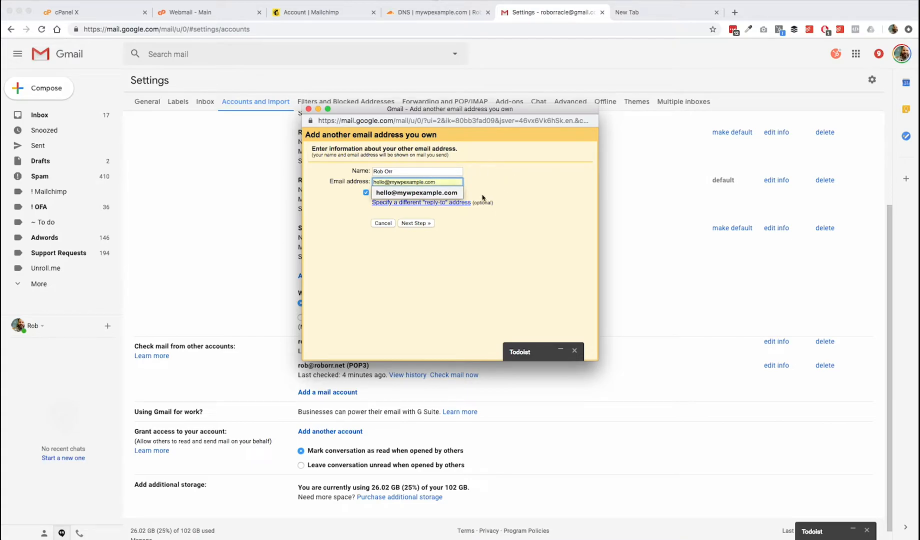
{"action": "left_click", "coordinate": [445, 195]}
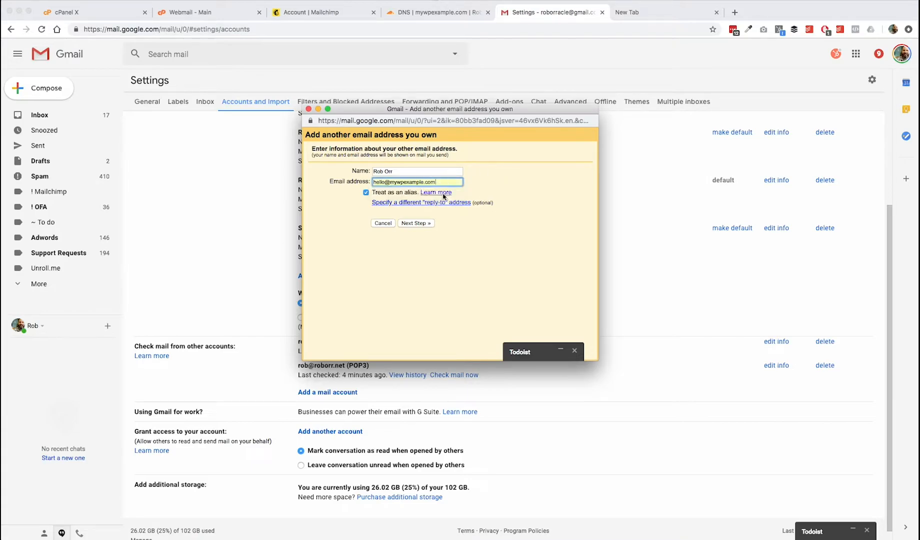
{"action": "left_click", "coordinate": [366, 193]}
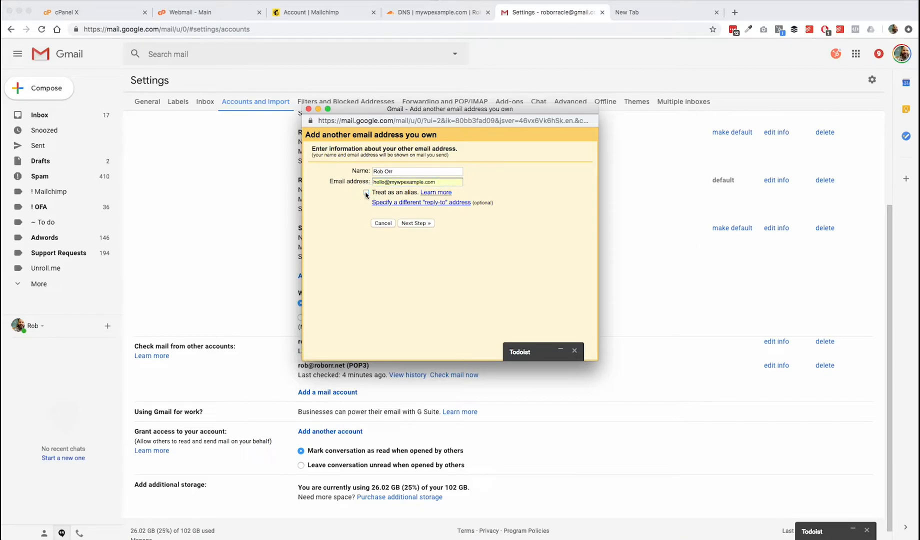
{"action": "left_click", "coordinate": [422, 224]}
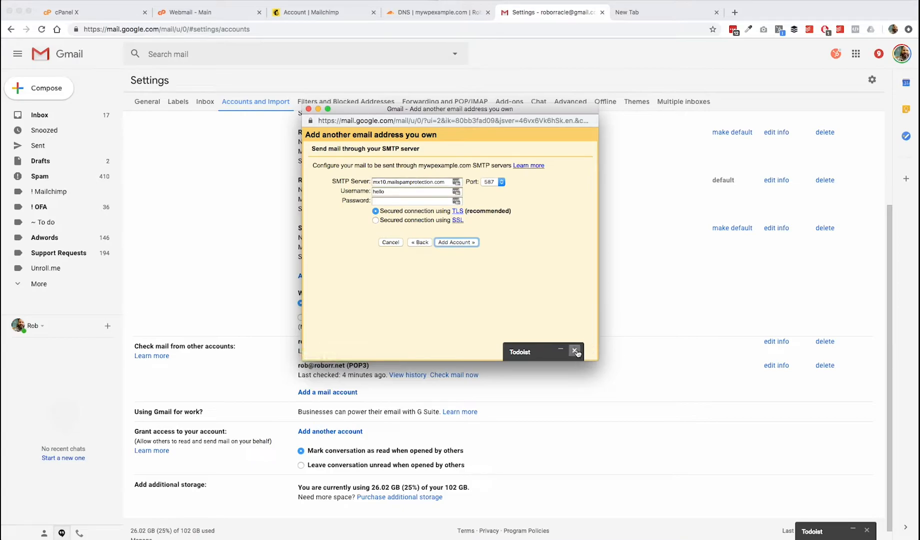
- Complete the full SMTP username, enter the mailbox password, and clear the default SMTP server
{"action": "left_click", "coordinate": [389, 192]}
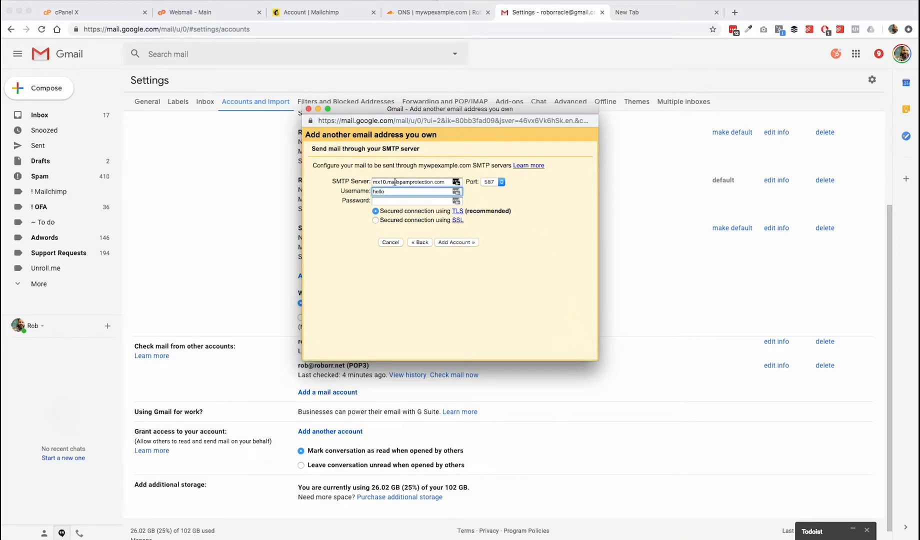
{"action": "triple_click", "coordinate": [394, 183]}
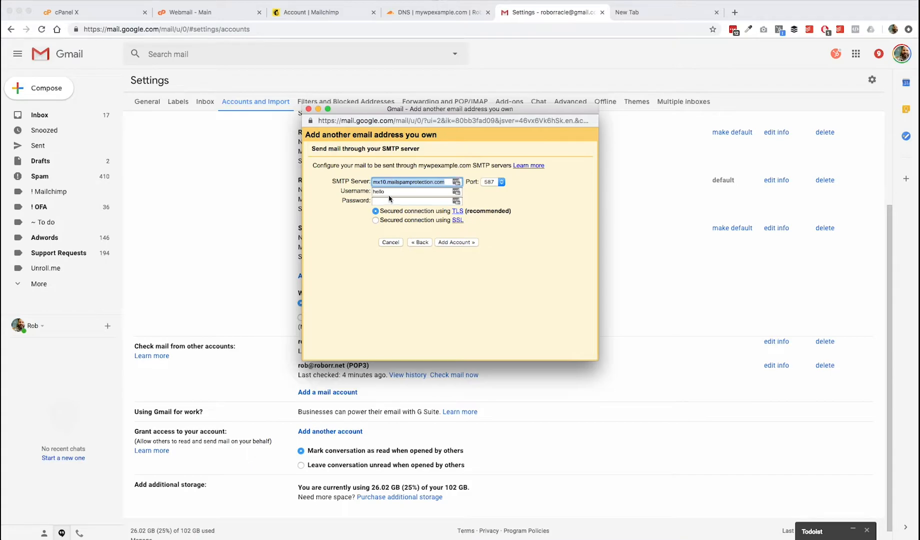
{"action": "left_click", "coordinate": [389, 192]}
{"action": "type", "text": "@"}
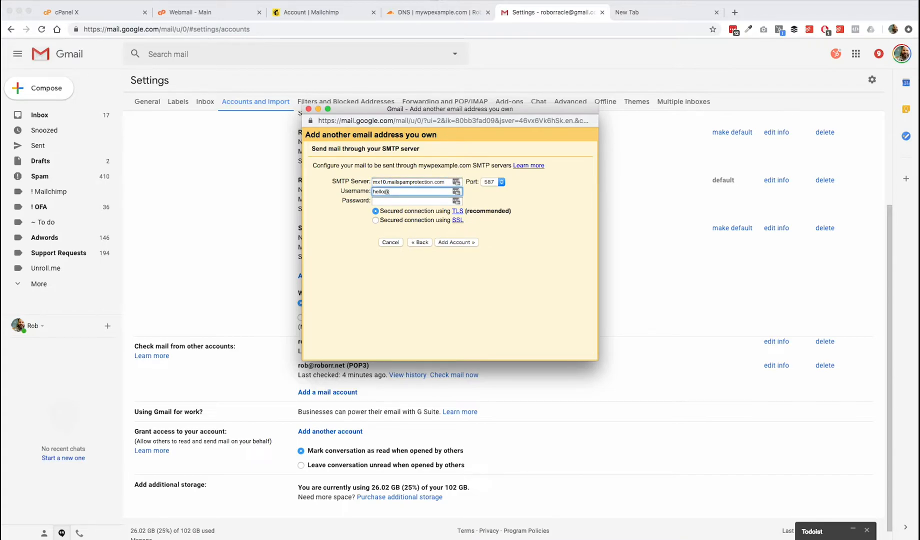
{"action": "type", "text": "mywpexample.com"}
{"action": "key", "text": "Tab"}
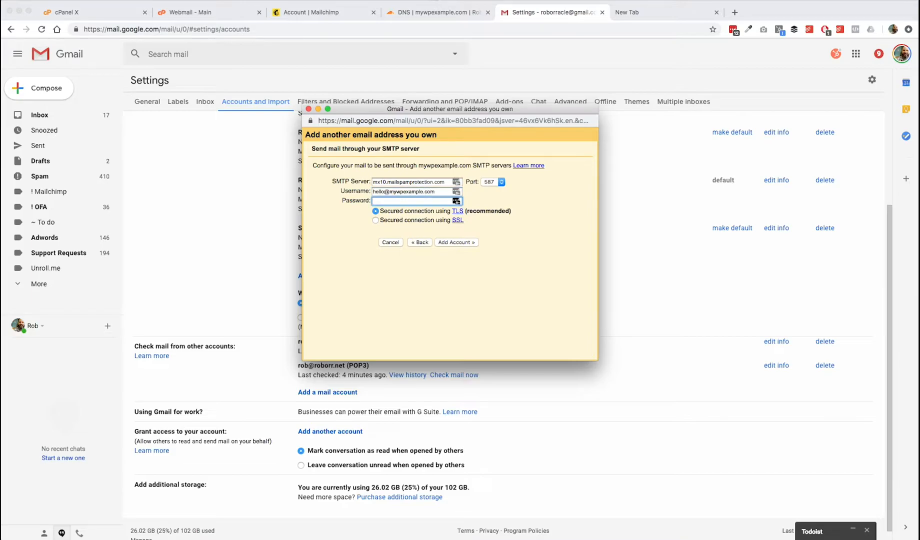
{"action": "type", "text": "•••"}
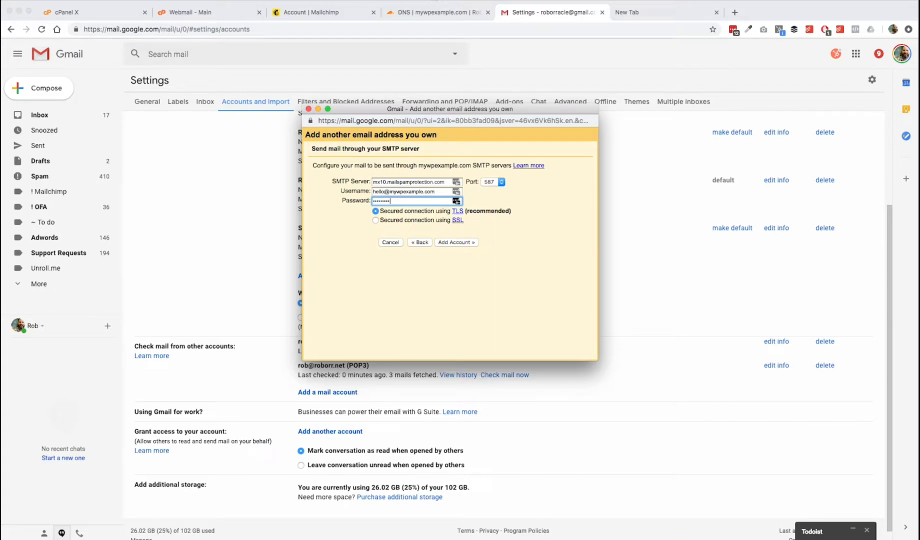
{"action": "triple_click", "coordinate": [415, 183]}
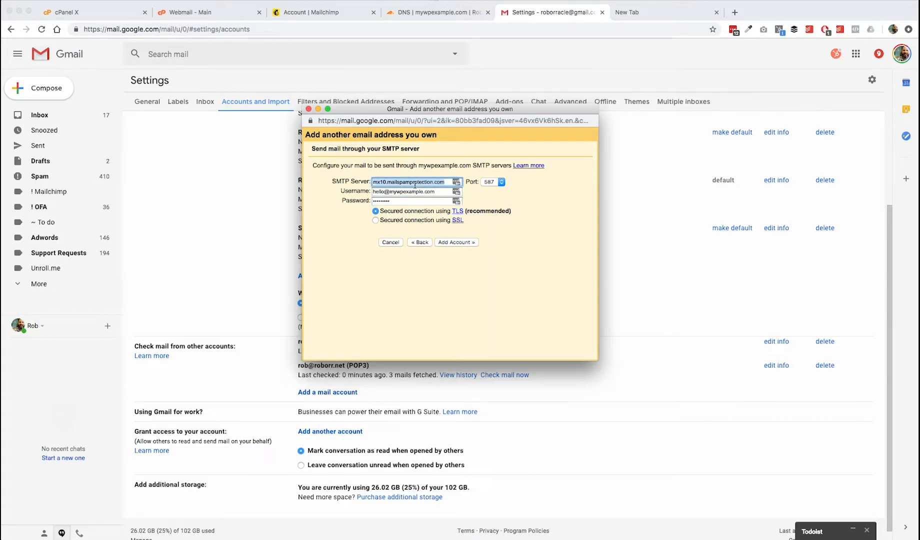
{"action": "key", "text": "BackSpace"}
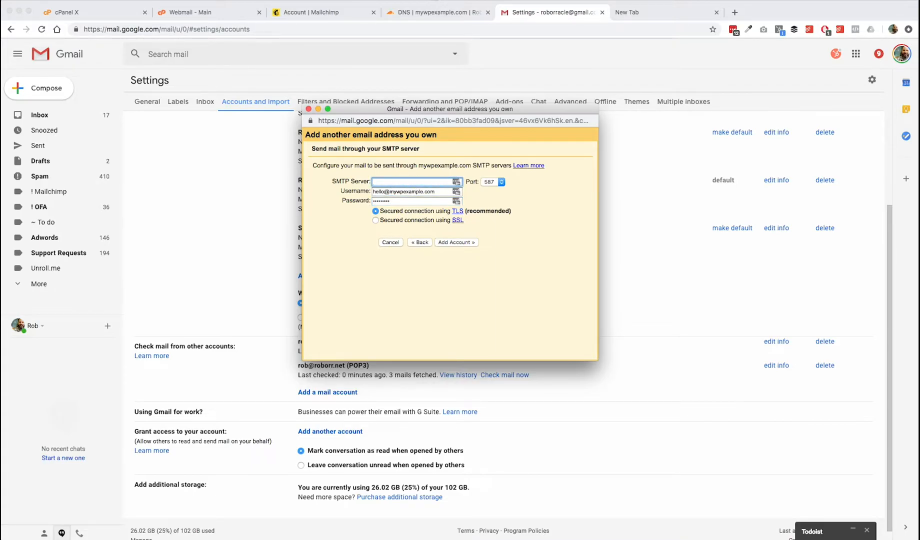
- Copy the host secureus199.sgcpanel.com from cPanel's mail settings and return to Gmail's SMTP dialog
{"action": "left_click", "coordinate": [79, 13]}
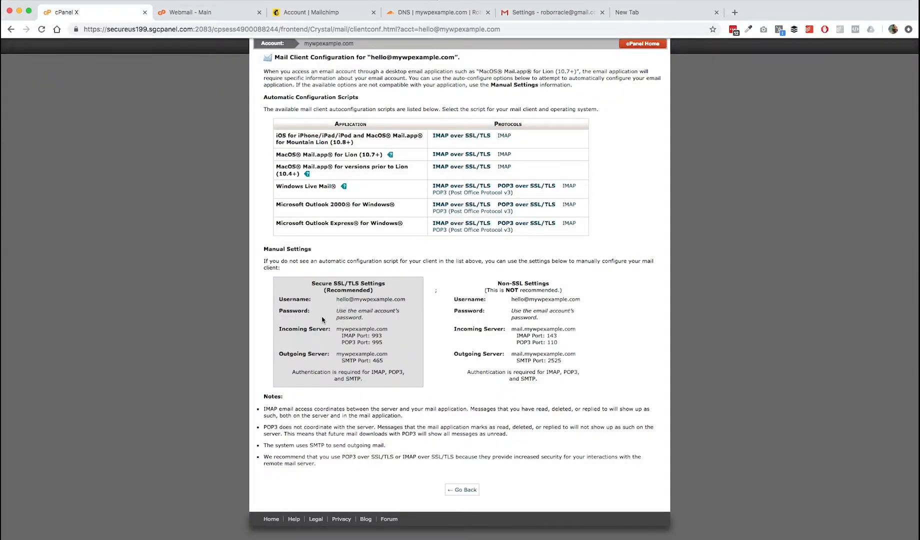
{"action": "left_click_drag", "start_coordinate": [337, 353], "coordinate": [389, 354]}
{"action": "left_click", "coordinate": [347, 355]}
{"action": "left_click_drag", "start_coordinate": [345, 354], "coordinate": [389, 356]}
{"action": "left_click", "coordinate": [193, 29]}
{"action": "left_click_drag", "start_coordinate": [193, 29], "coordinate": [107, 29]}
{"action": "key", "text": "super+c"}
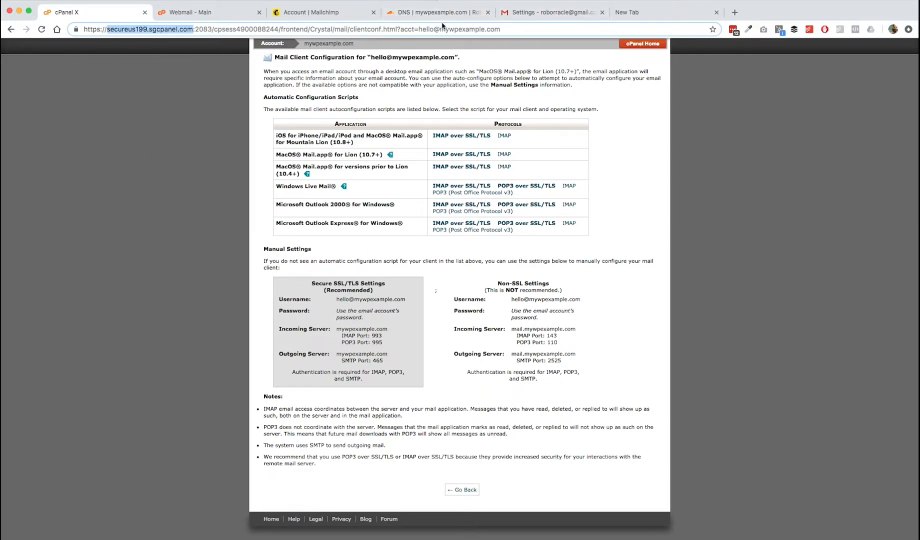
{"action": "key", "text": "ctrl+Up"}
{"action": "left_click", "coordinate": [417, 207]}
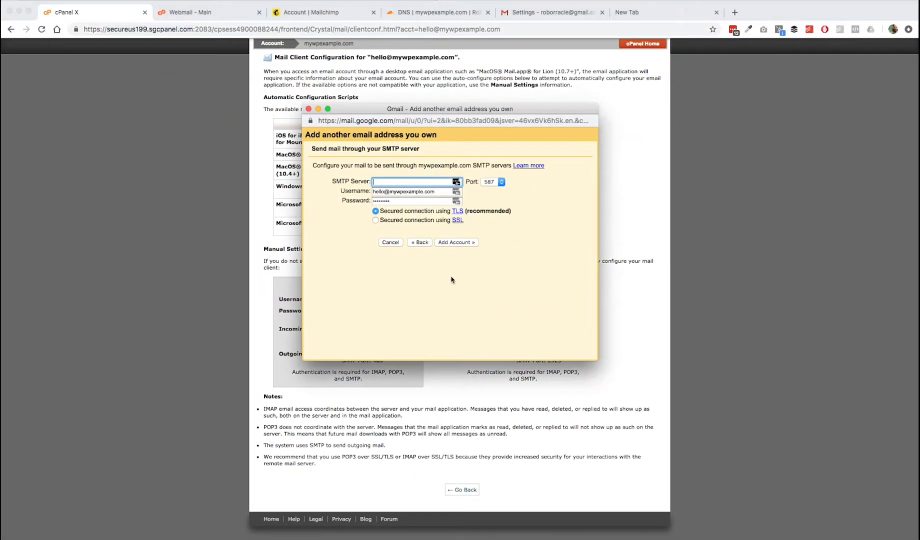
- Set the SMTP server to secureus199.sgcpanel.com on port 465 and submit Add Account
{"action": "left_click", "coordinate": [410, 182]}
{"action": "key", "text": "super+v"}
{"action": "left_click_drag", "start_coordinate": [471, 109], "coordinate": [604, 86]}
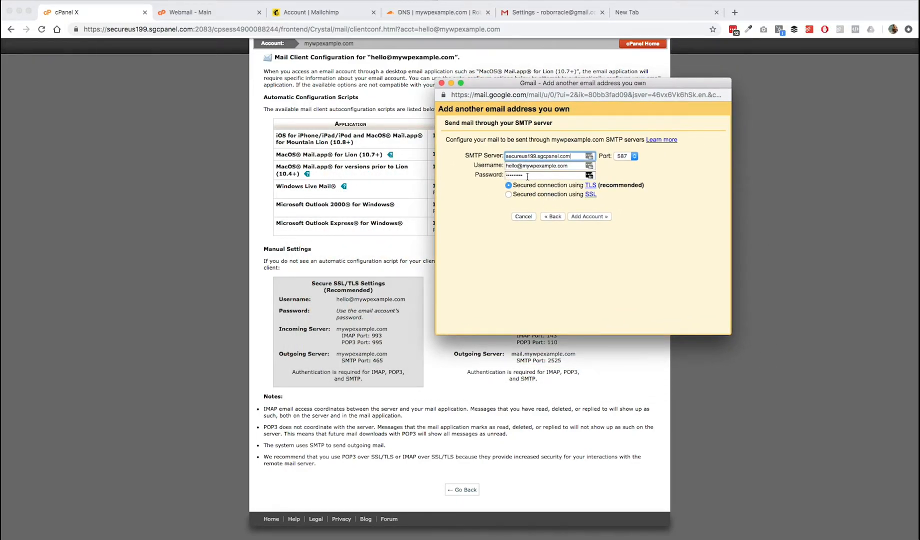
{"action": "left_click", "coordinate": [635, 156]}
{"action": "left_click", "coordinate": [634, 149]}
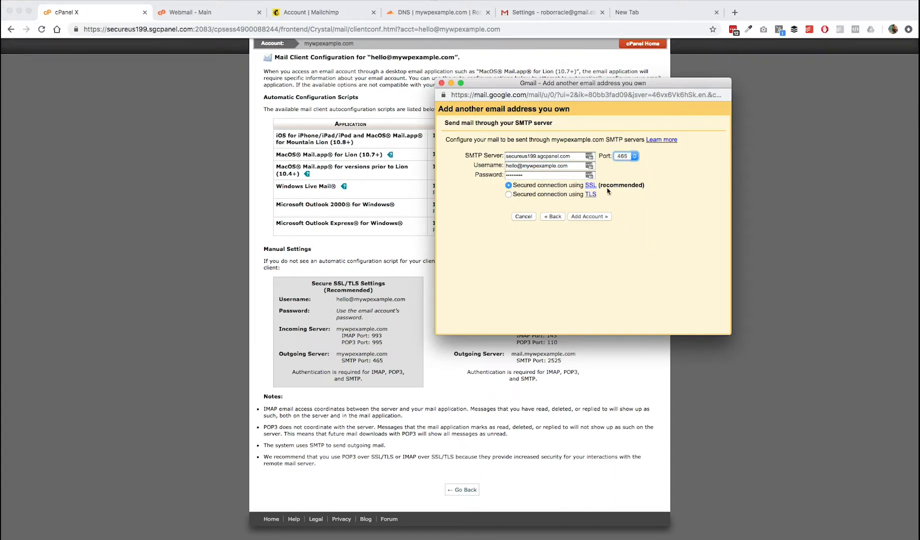
{"action": "left_click", "coordinate": [596, 218]}
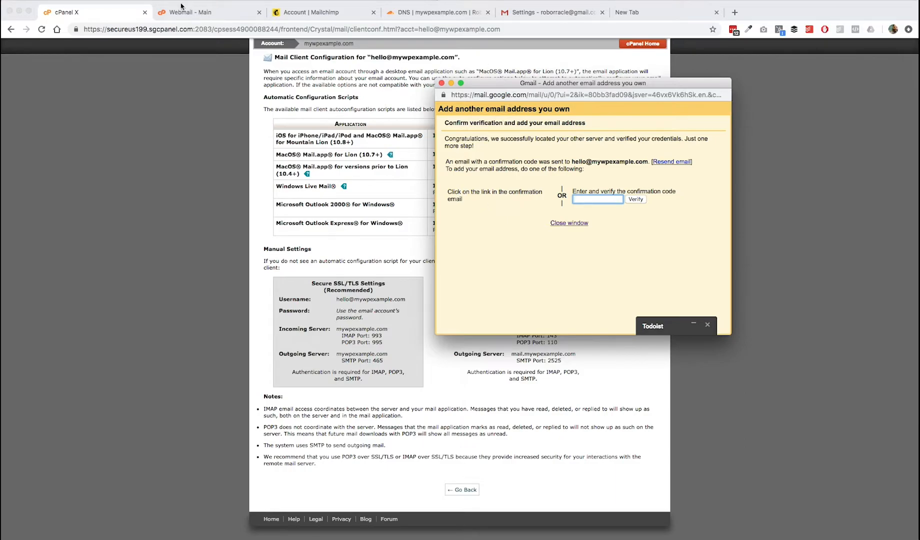
{"action": "left_click", "coordinate": [219, 17]}
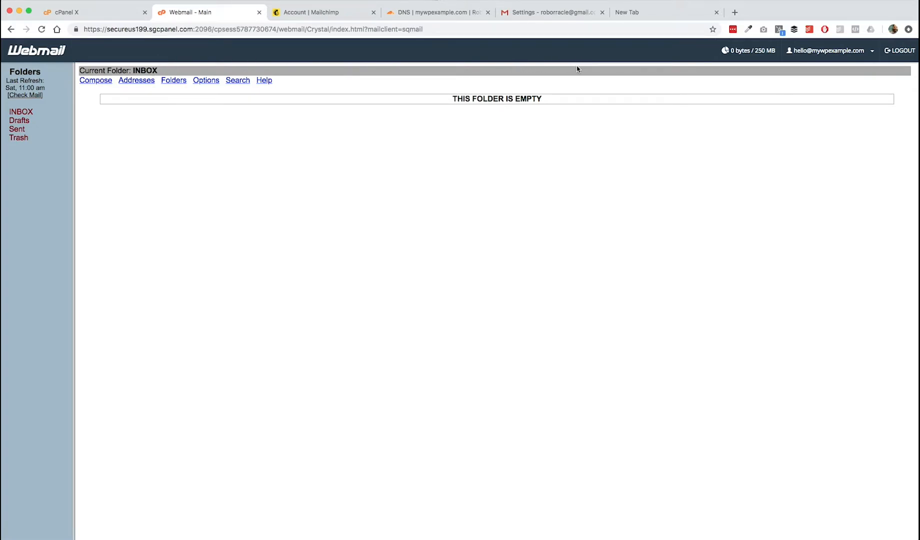
{"action": "left_click", "coordinate": [21, 114]}
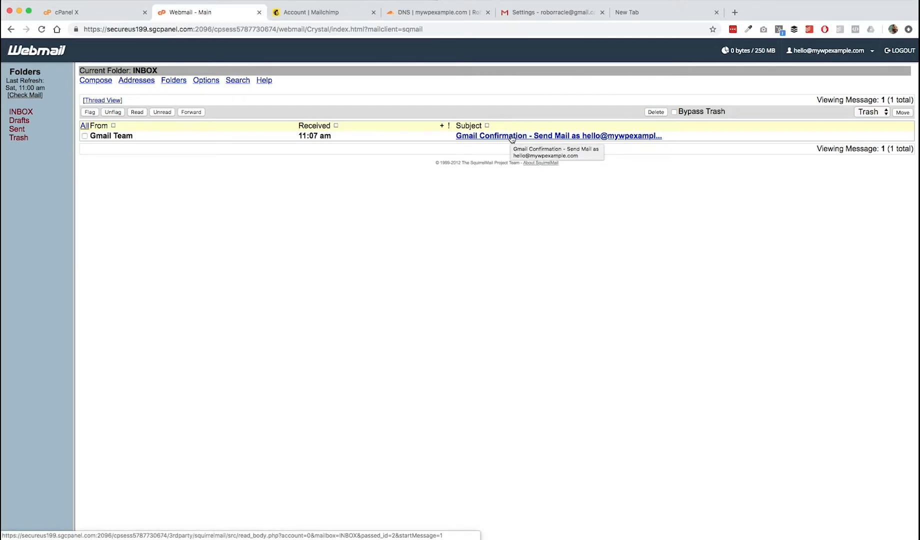
{"action": "left_click", "coordinate": [512, 139]}
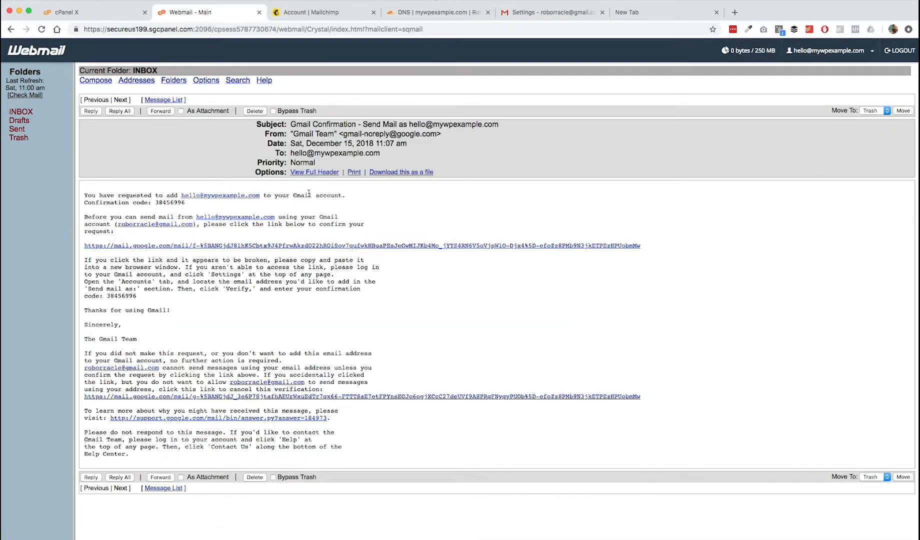
{"action": "double_click", "coordinate": [127, 296]}
{"action": "key", "text": "super+c"}
- Paste the code into Gmail's verification dialog, verify it, and return to Accounts settings
{"action": "key", "text": "ctrl+Up"}
{"action": "left_click", "coordinate": [597, 209]}
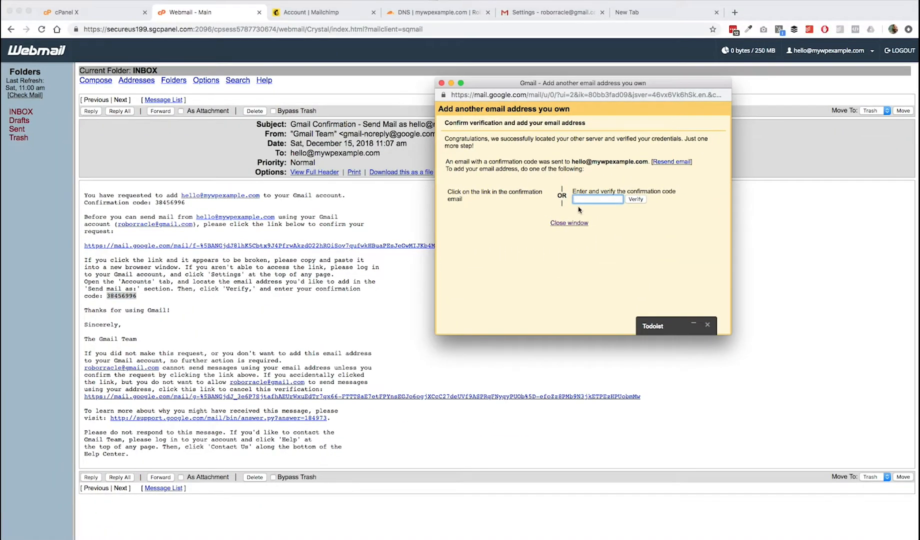
{"action": "key", "text": "super+v"}
{"action": "left_click", "coordinate": [636, 200]}
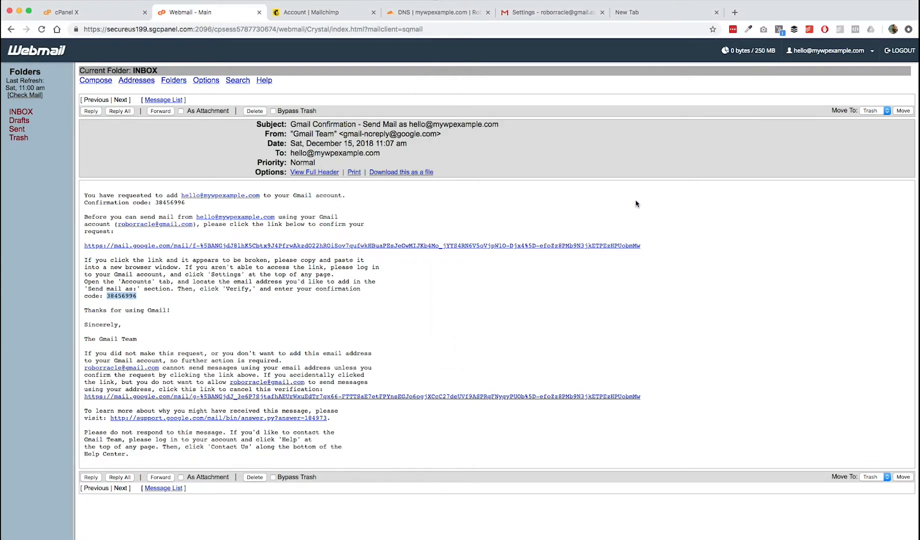
{"action": "left_click", "coordinate": [541, 17]}
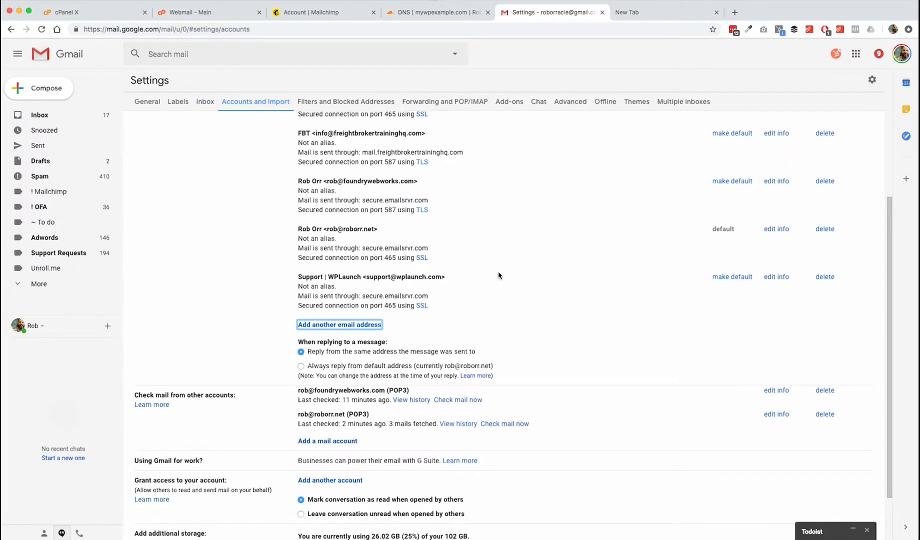
{"action": "scroll", "coordinate": [498, 275], "scroll_direction": "up", "scroll_amount": 3}
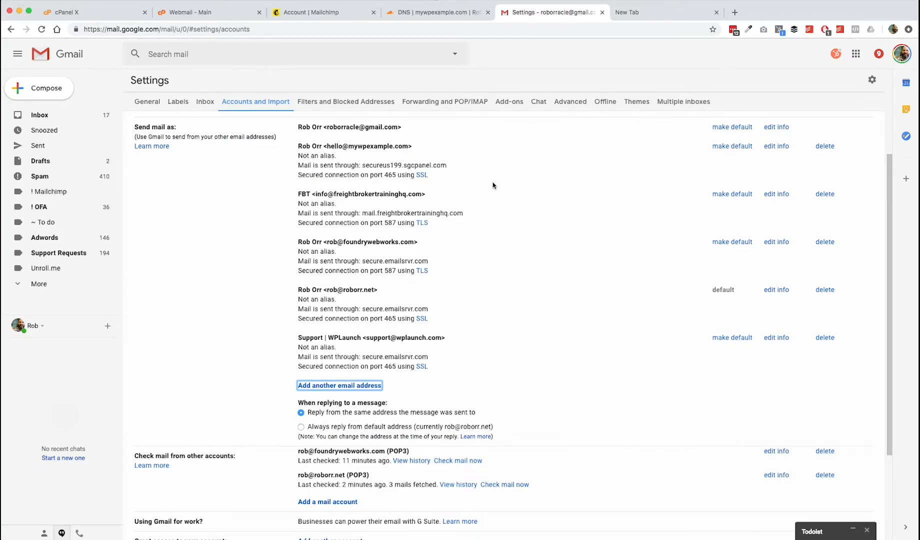
{"action": "scroll", "coordinate": [494, 186], "scroll_direction": "down", "scroll_amount": 5}
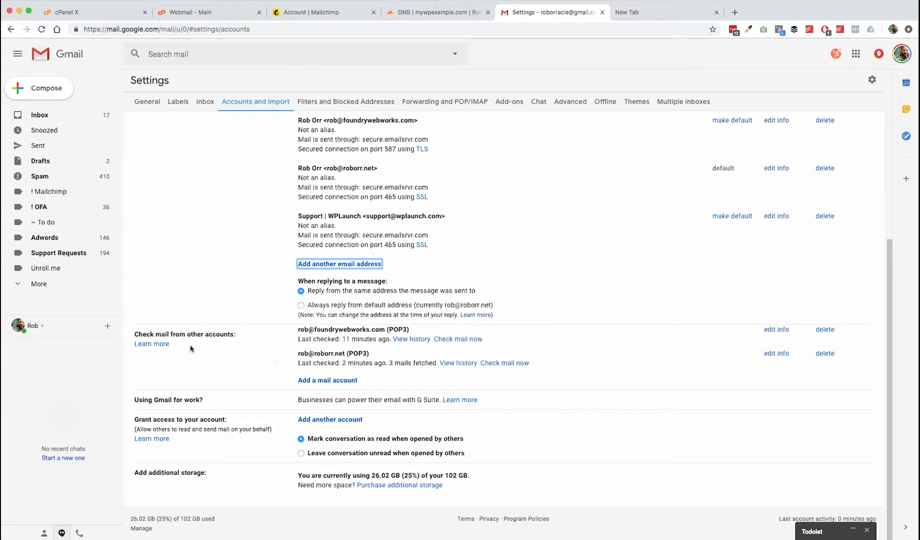
{"action": "left_click", "coordinate": [324, 383]}
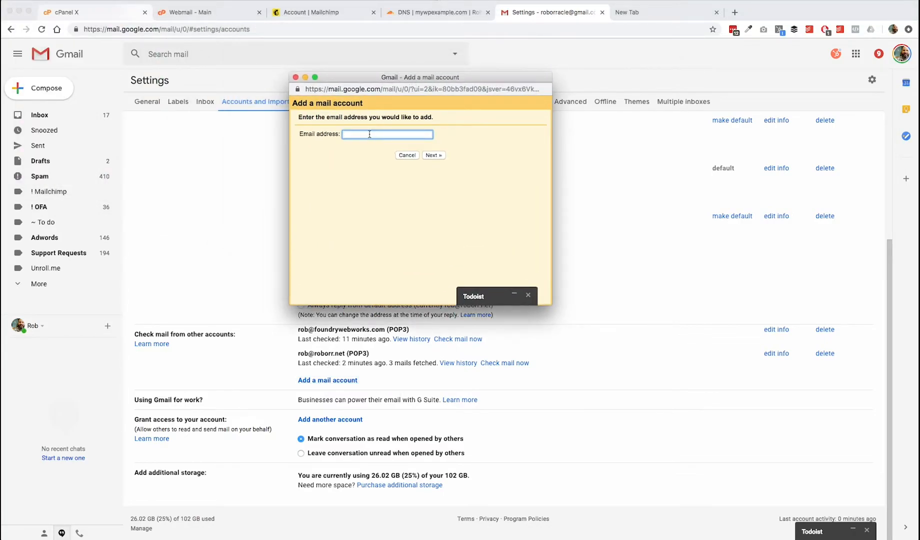
{"action": "left_click", "coordinate": [432, 155]}
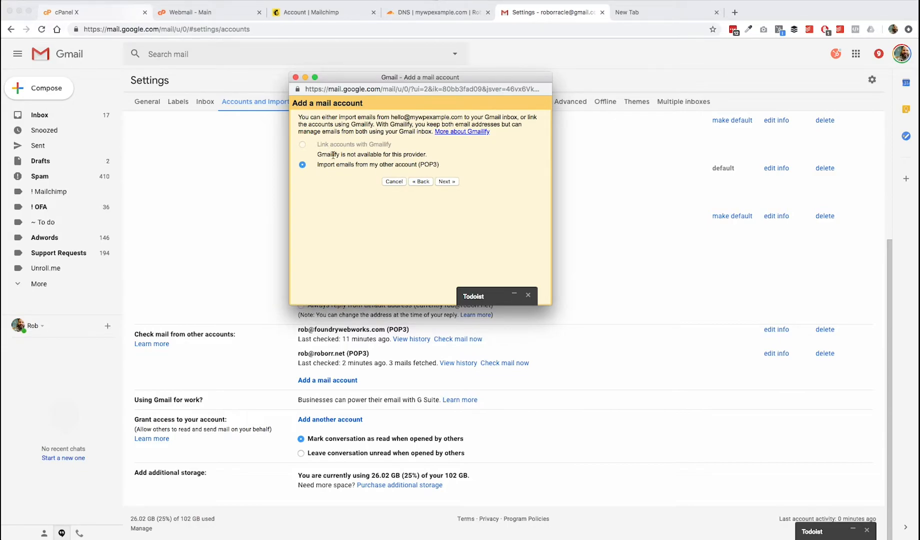
{"action": "left_click", "coordinate": [449, 181]}
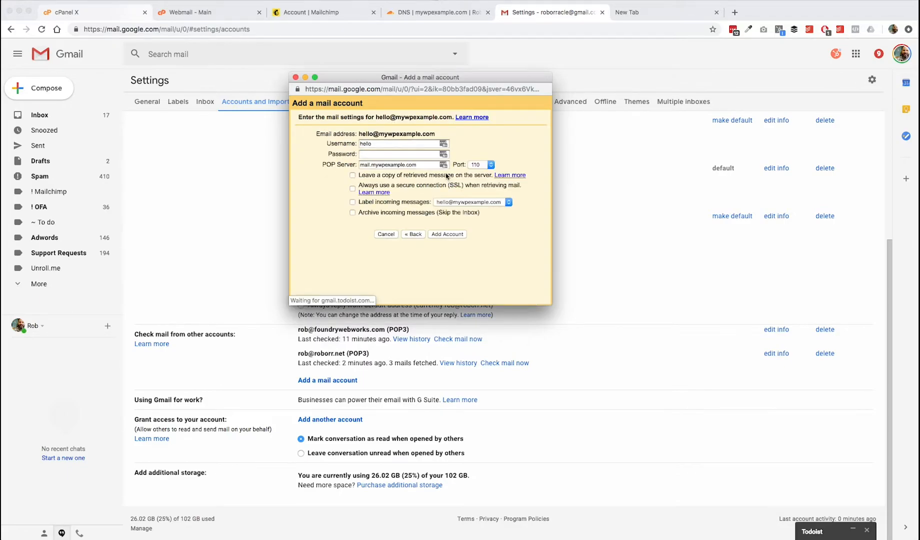
- Complete the full POP3 username and enter the mailbox password
{"action": "left_click", "coordinate": [405, 145]}
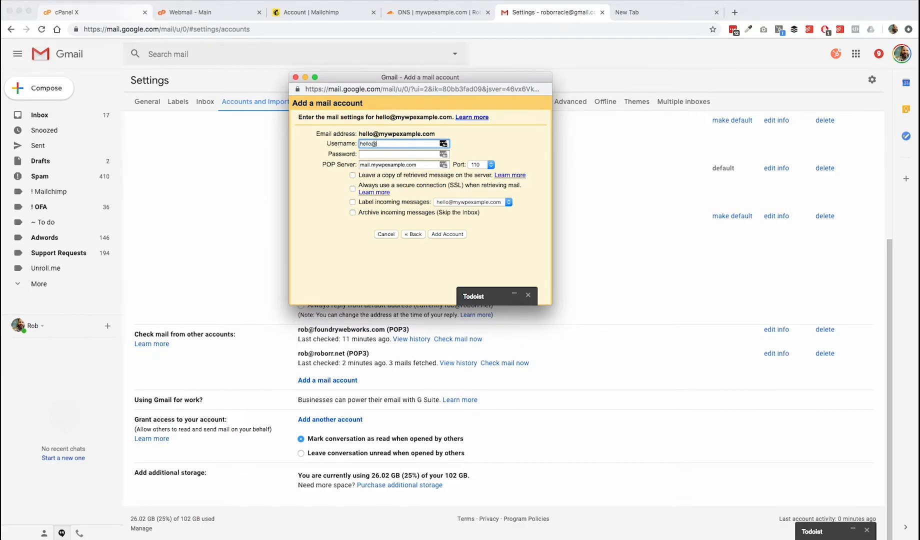
{"action": "type", "text": "@mywpexample.com"}
{"action": "key", "text": "Tab"}
{"action": "type", "text": "p"}
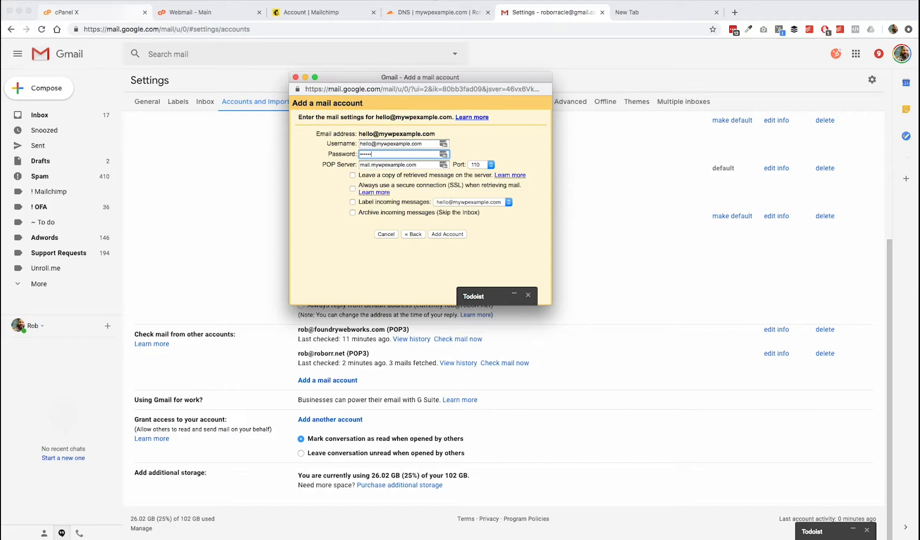
{"action": "key", "text": "Tab"}
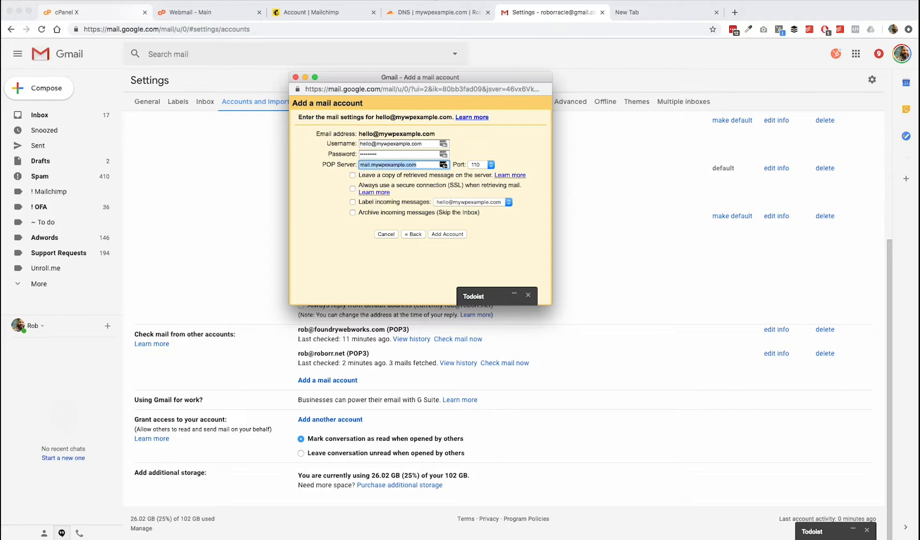
- Paste secureus199.sgcpanel.com as the POP server and tick Label incoming messages
{"action": "left_click", "coordinate": [172, 12]}
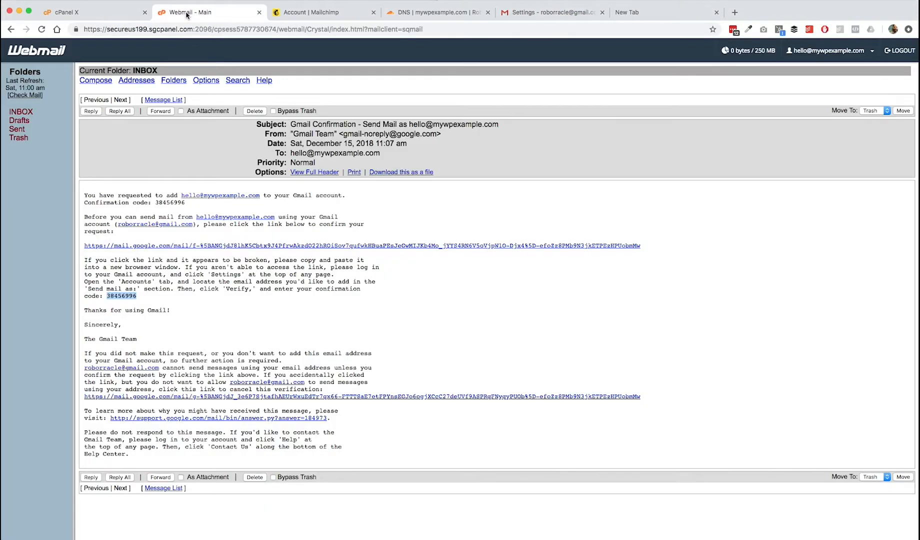
{"action": "left_click_drag", "start_coordinate": [193, 29], "coordinate": [107, 29]}
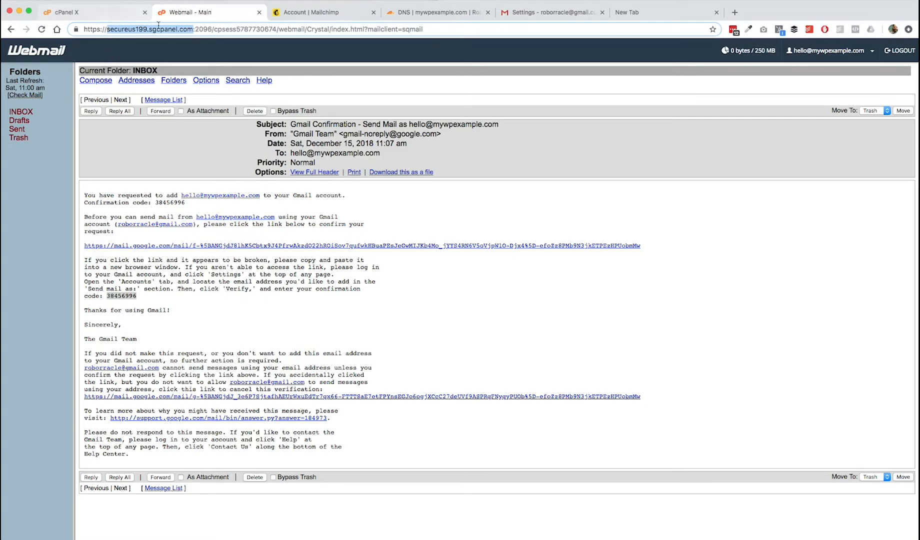
{"action": "key", "text": "ctrl+Up"}
{"action": "left_click", "coordinate": [413, 123]}
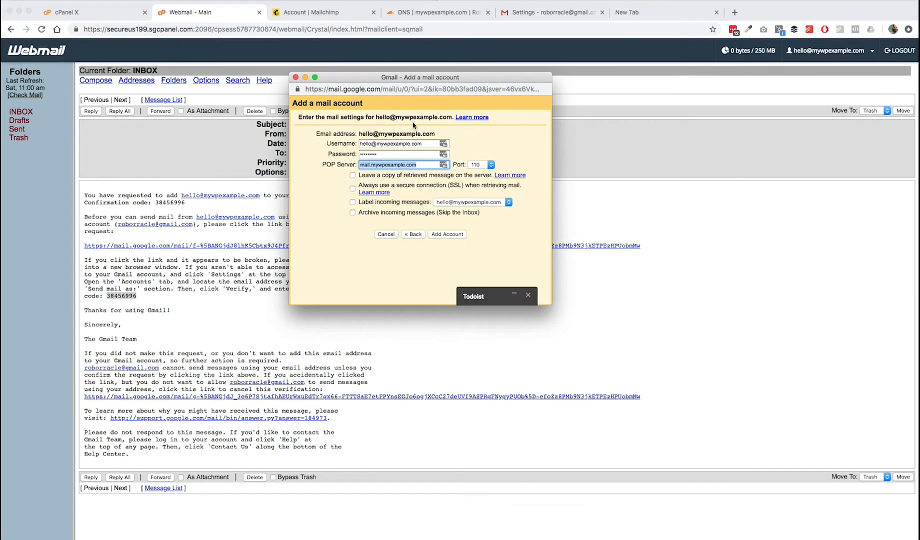
{"action": "type", "text": "secureus199.sgcpanel.com"}
{"action": "left_click", "coordinate": [352, 202]}
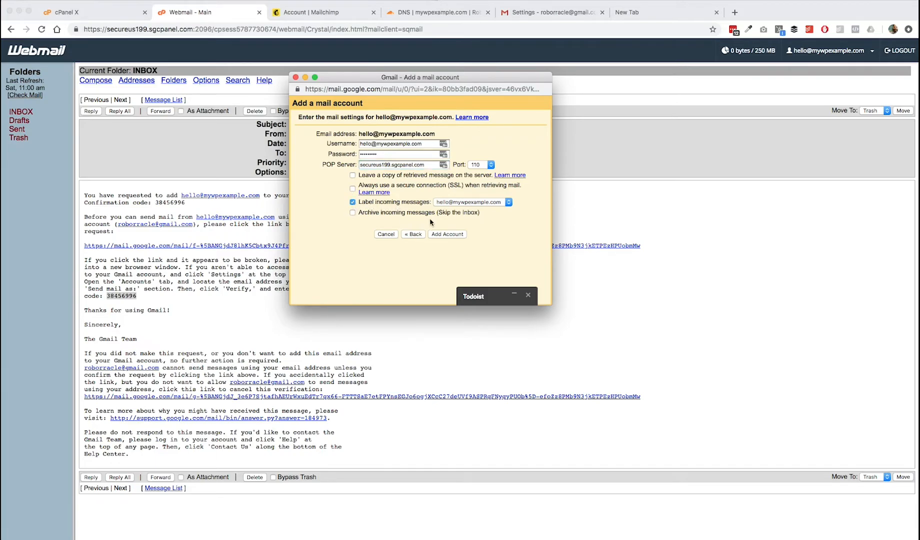
{"action": "left_click", "coordinate": [469, 202]}
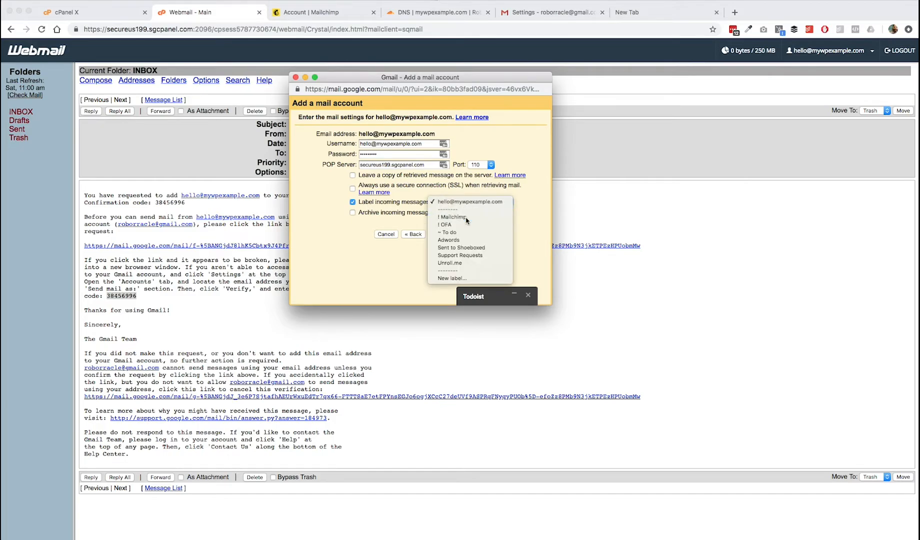
{"action": "left_click", "coordinate": [466, 218]}
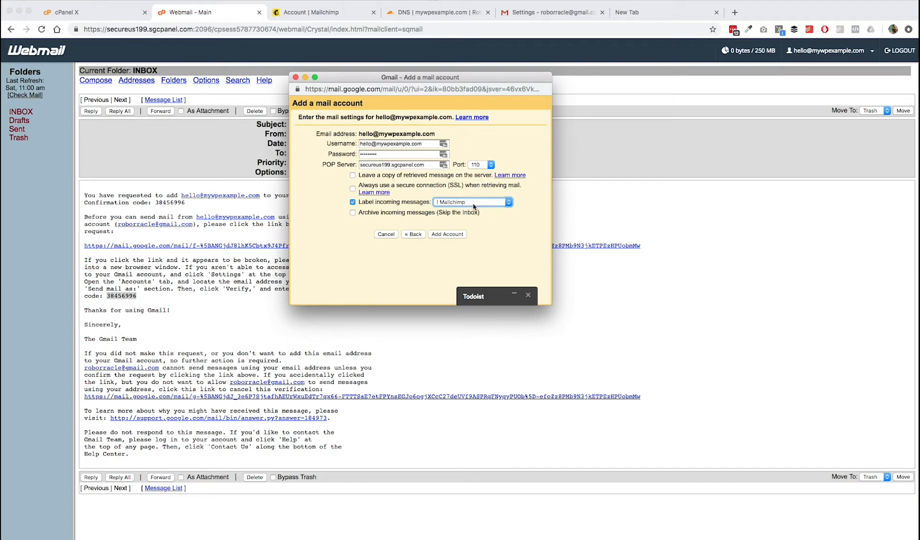
{"action": "left_click", "coordinate": [528, 295]}
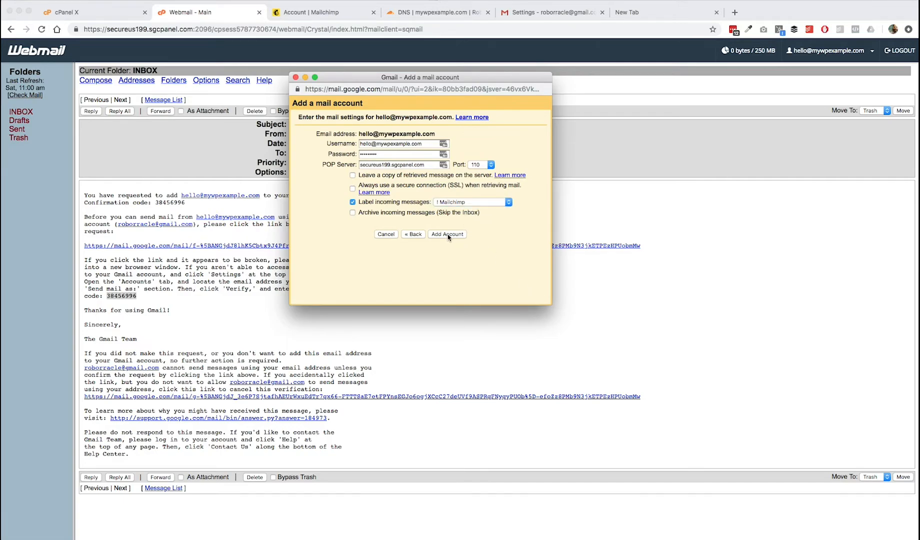
- Set the POP server port to 995 and bring up cPanel's mail client settings
{"action": "left_click", "coordinate": [492, 166]}
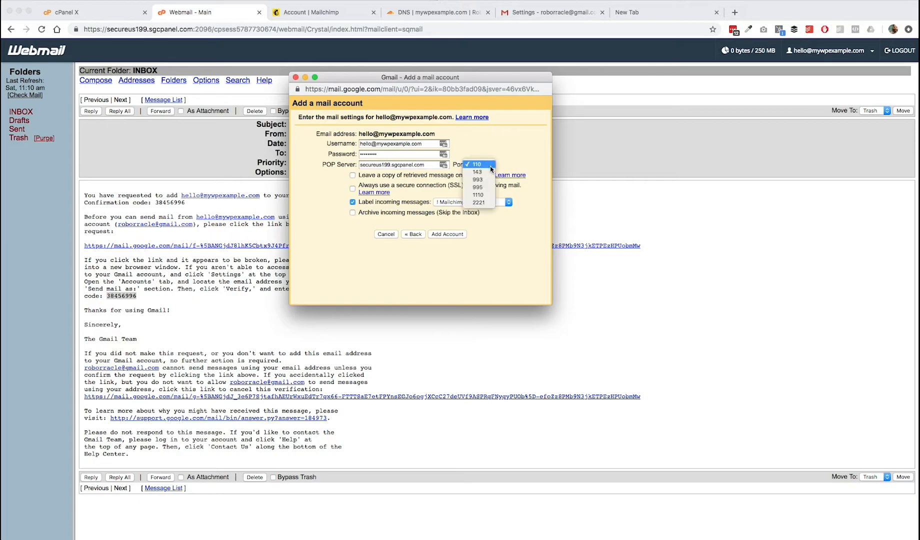
{"action": "left_click", "coordinate": [485, 189]}
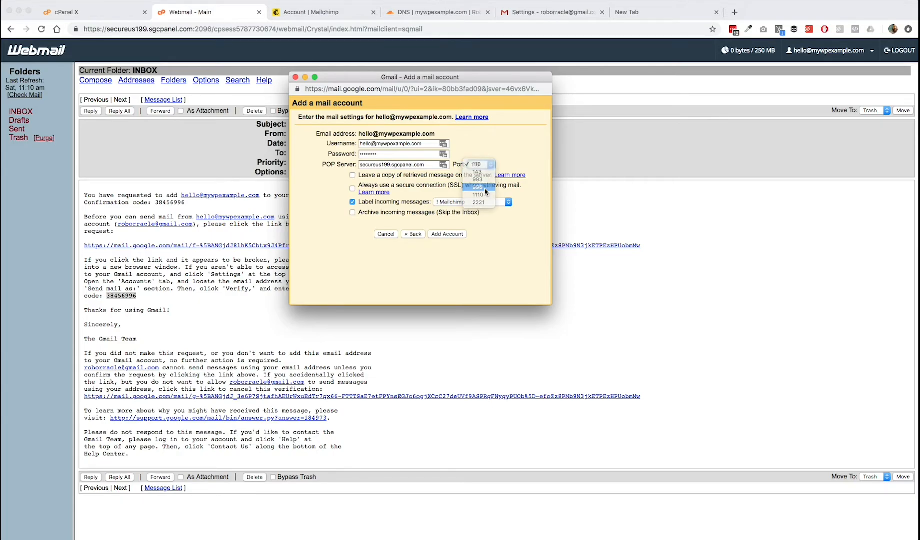
{"action": "left_click", "coordinate": [91, 15]}
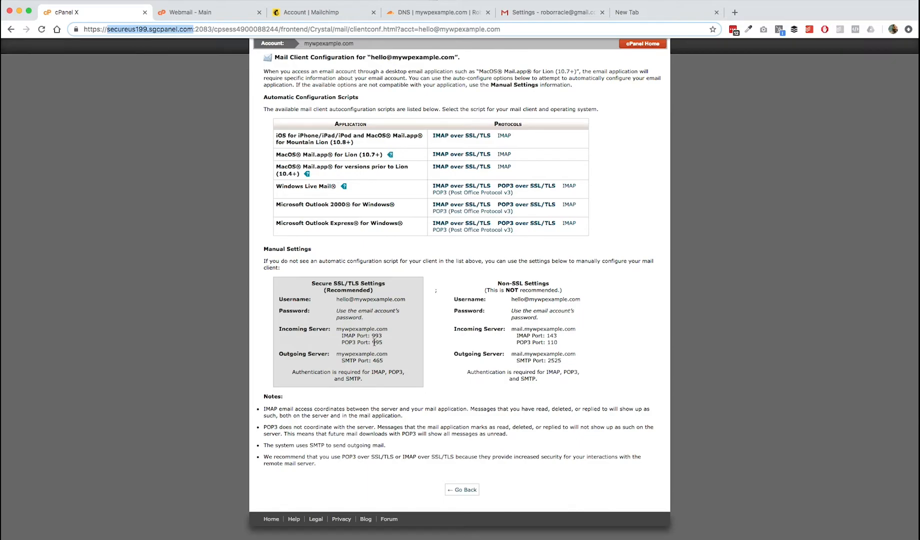
{"action": "left_click_drag", "start_coordinate": [342, 342], "coordinate": [376, 344]}
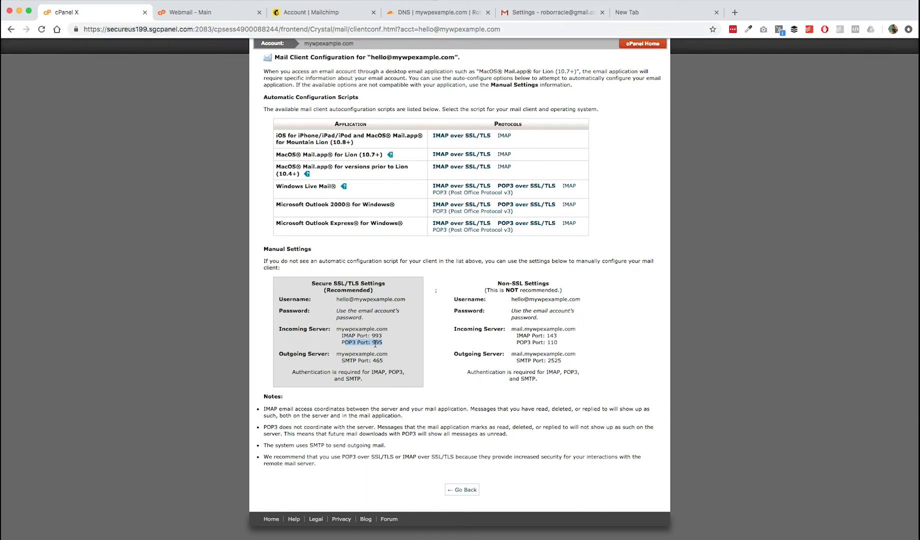
{"action": "left_click", "coordinate": [376, 345]}
{"action": "key", "text": "ctrl+Up"}
{"action": "left_click", "coordinate": [400, 126]}
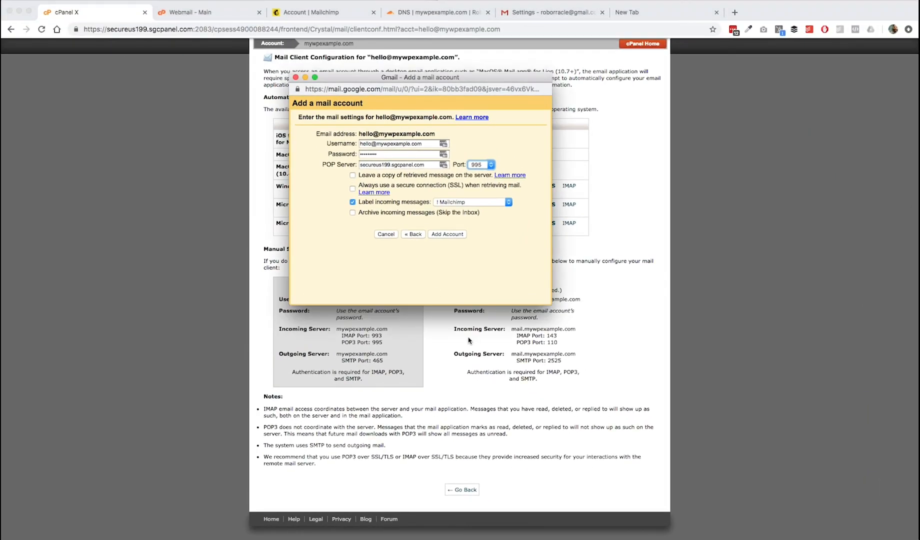
{"action": "left_click", "coordinate": [449, 234]}
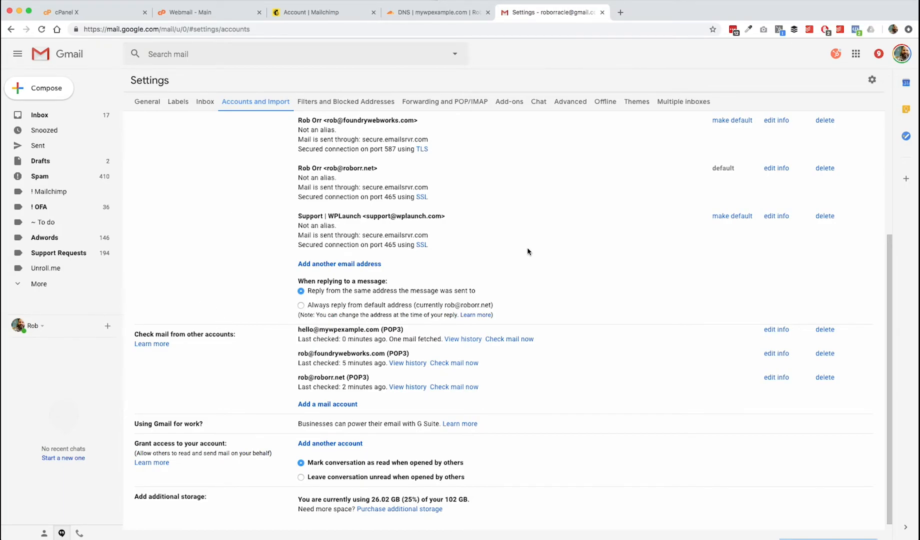
{"action": "scroll", "coordinate": [527, 250], "scroll_direction": "up", "scroll_amount": 3}
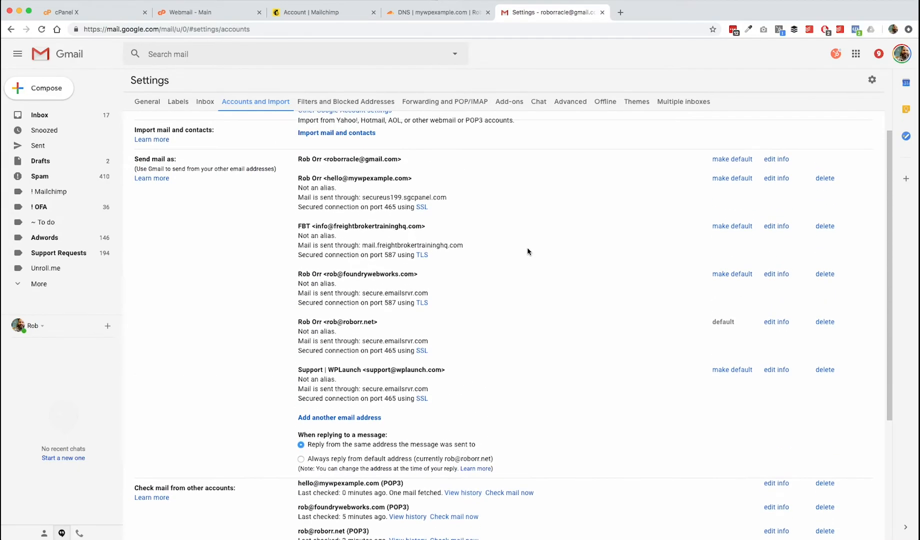
{"action": "scroll", "coordinate": [528, 252], "scroll_direction": "down", "scroll_amount": 1}
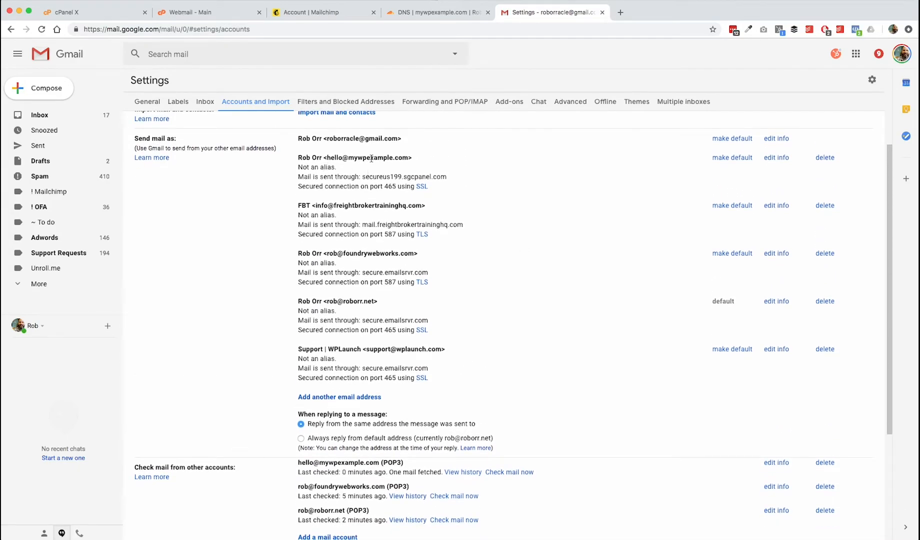
{"action": "scroll", "coordinate": [442, 297], "scroll_direction": "down", "scroll_amount": 2}
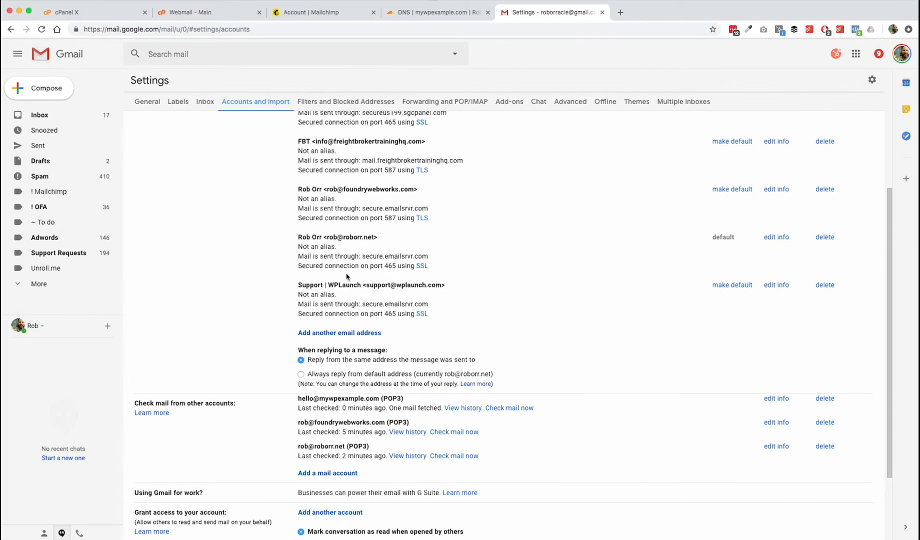
{"action": "left_click_drag", "start_coordinate": [305, 398], "coordinate": [383, 400]}
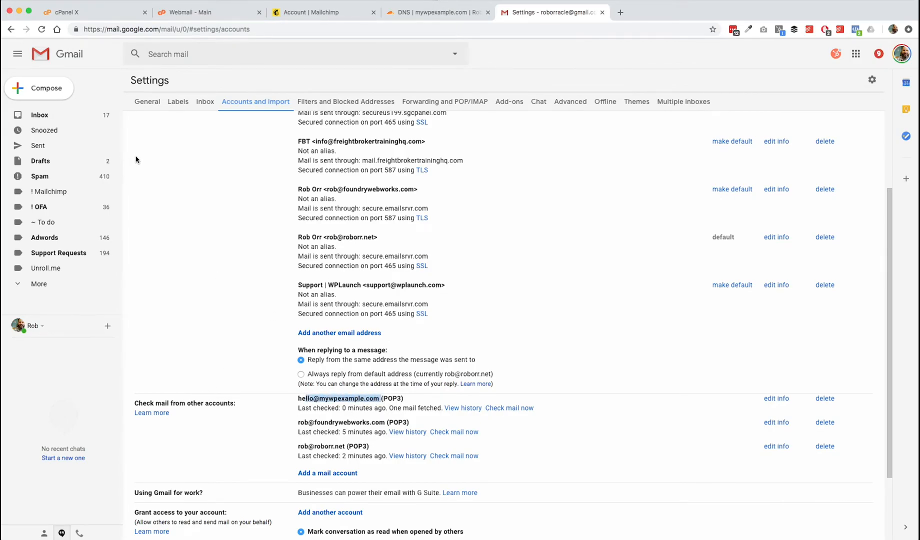
{"action": "left_click", "coordinate": [51, 193]}
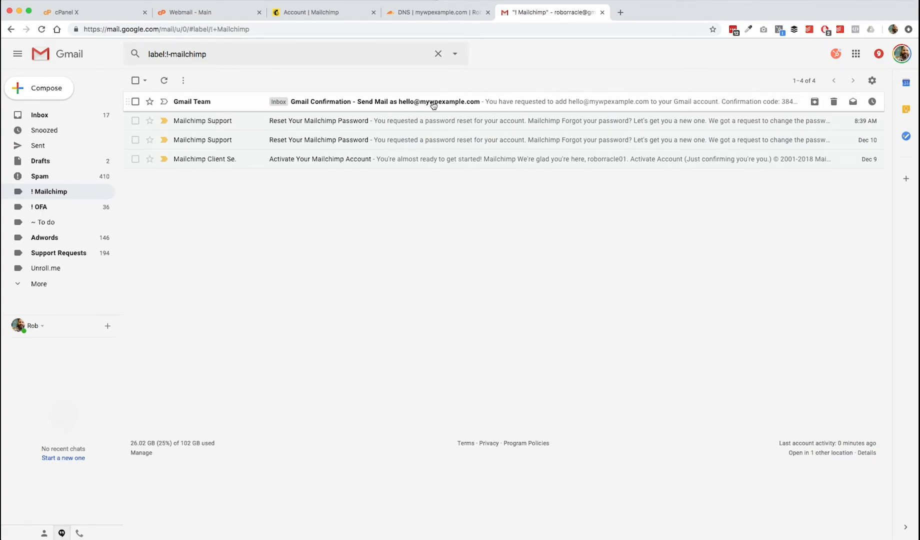
- Trash the Gmail Confirmation email from '! Mailchimp' and switch to the Account | Mailchimp tab
{"action": "left_click", "coordinate": [379, 102]}
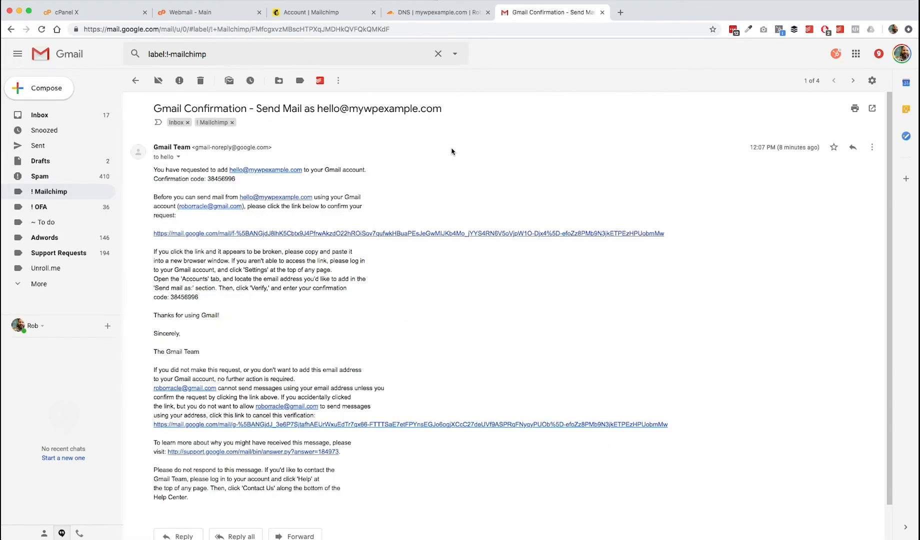
{"action": "left_click", "coordinate": [200, 81]}
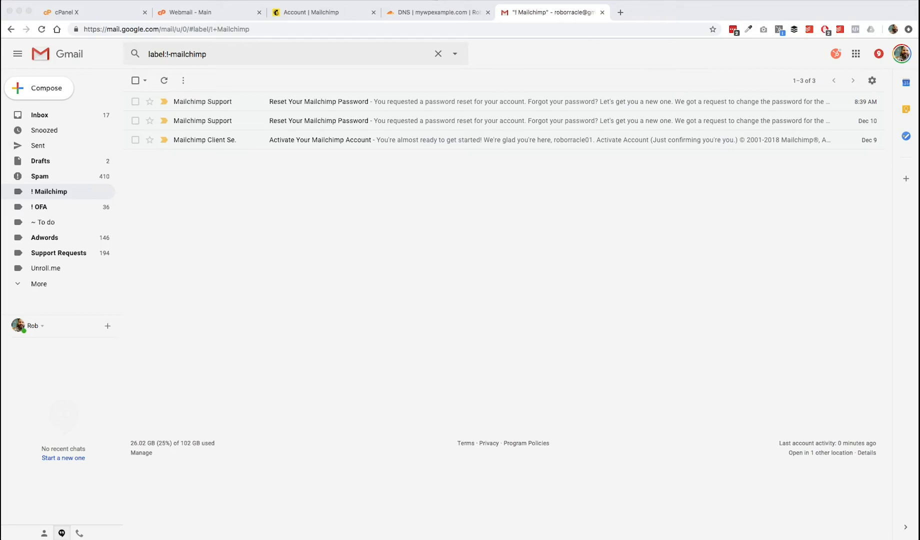
{"action": "left_click", "coordinate": [323, 12]}
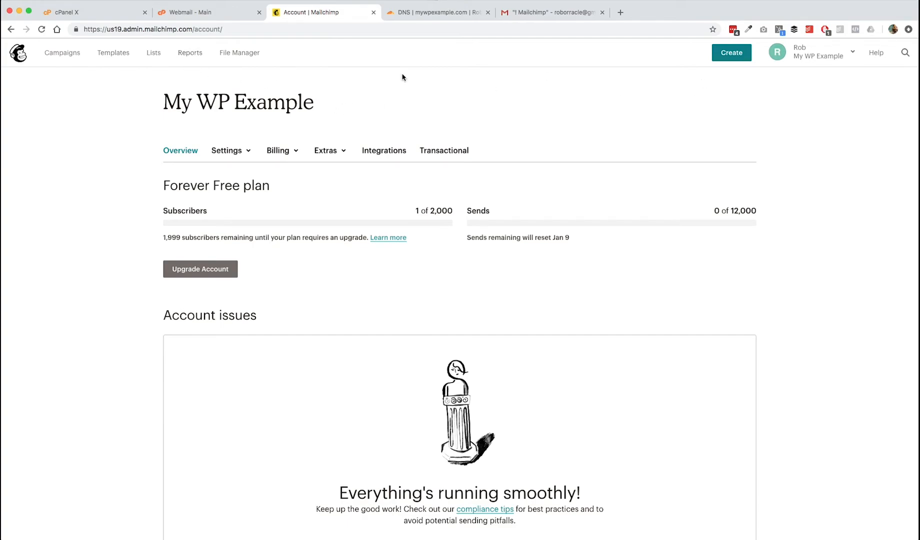
- Go to Mailchimp's Domains settings page from the account overview
{"action": "left_click", "coordinate": [843, 60]}
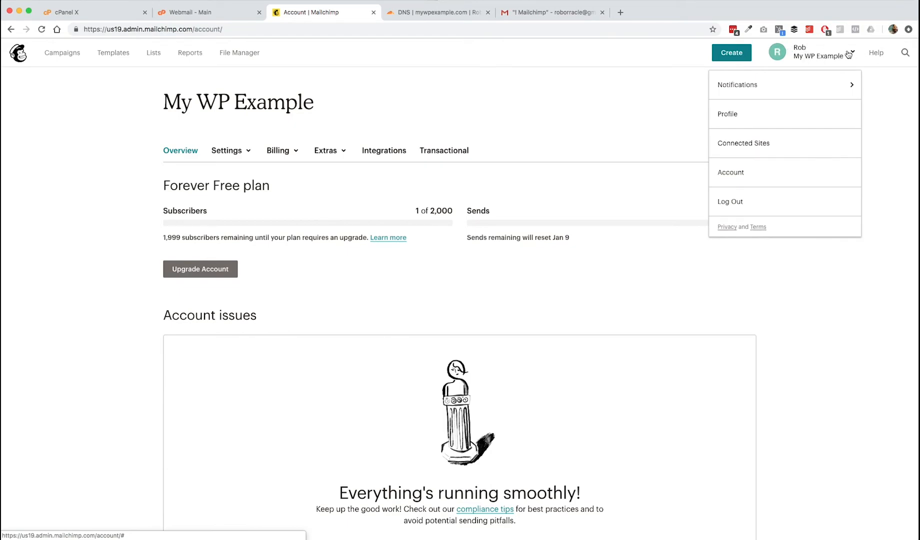
{"action": "left_click", "coordinate": [731, 175]}
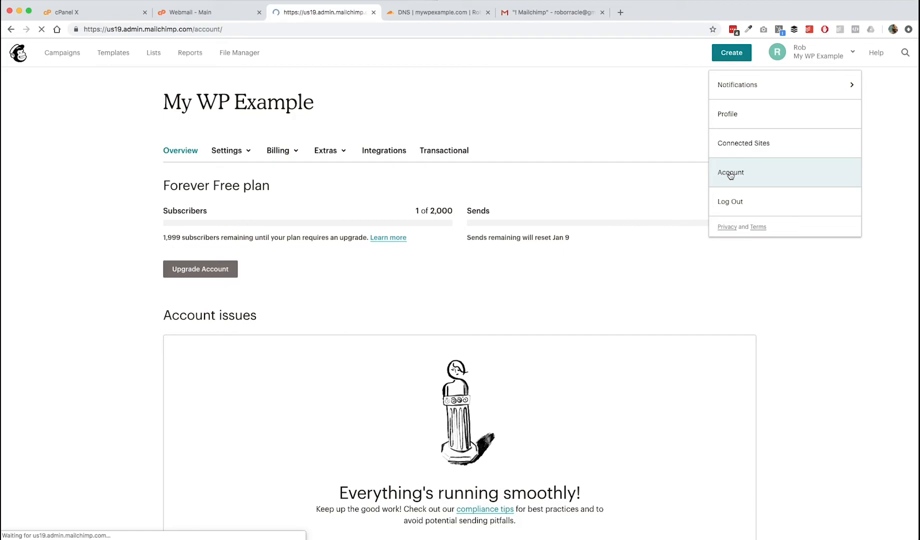
{"action": "left_click", "coordinate": [251, 153]}
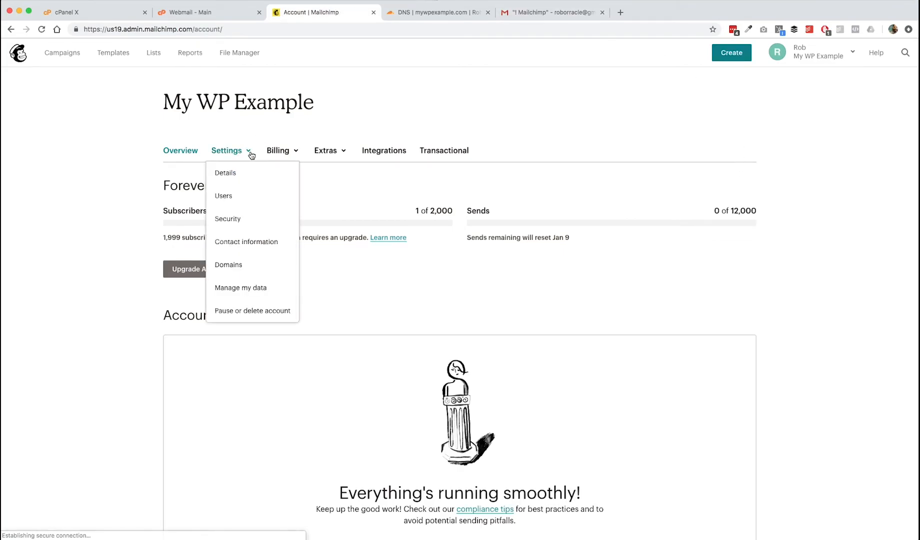
{"action": "left_click", "coordinate": [229, 266]}
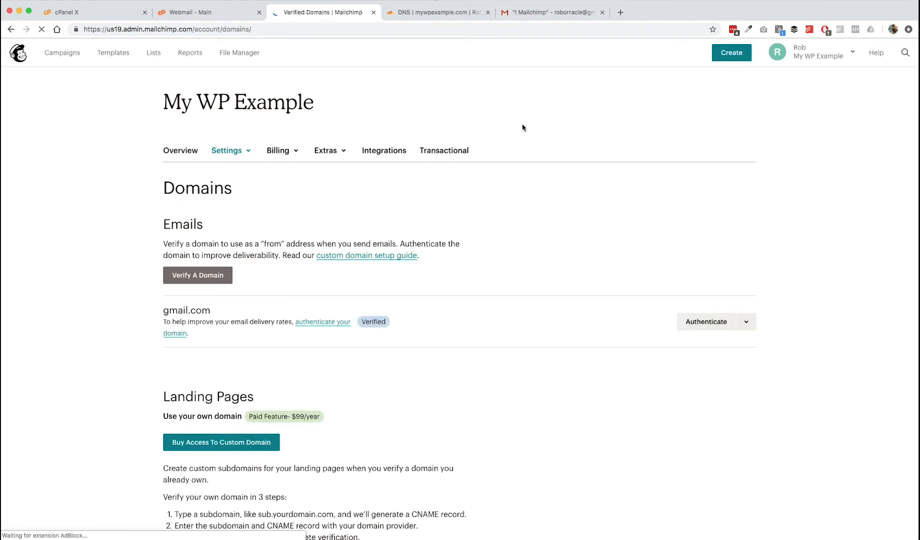
{"action": "left_click", "coordinate": [195, 277]}
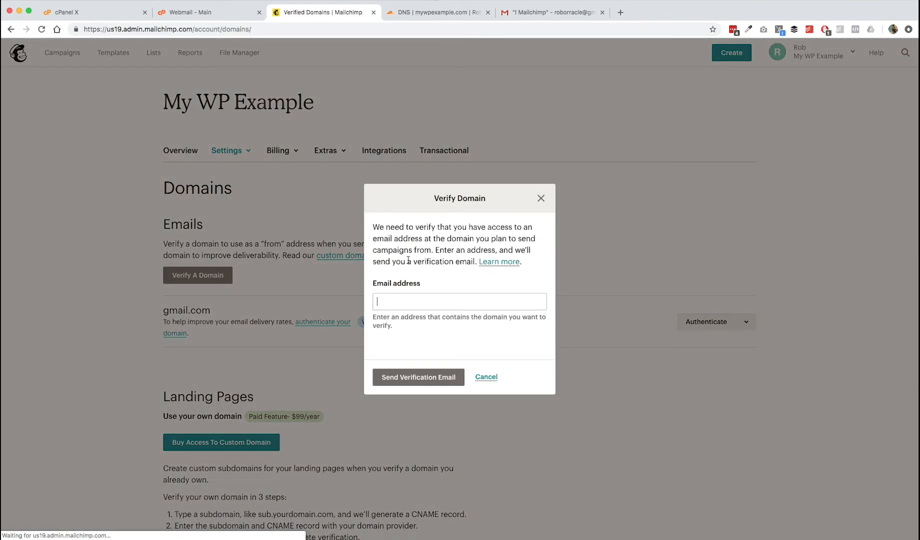
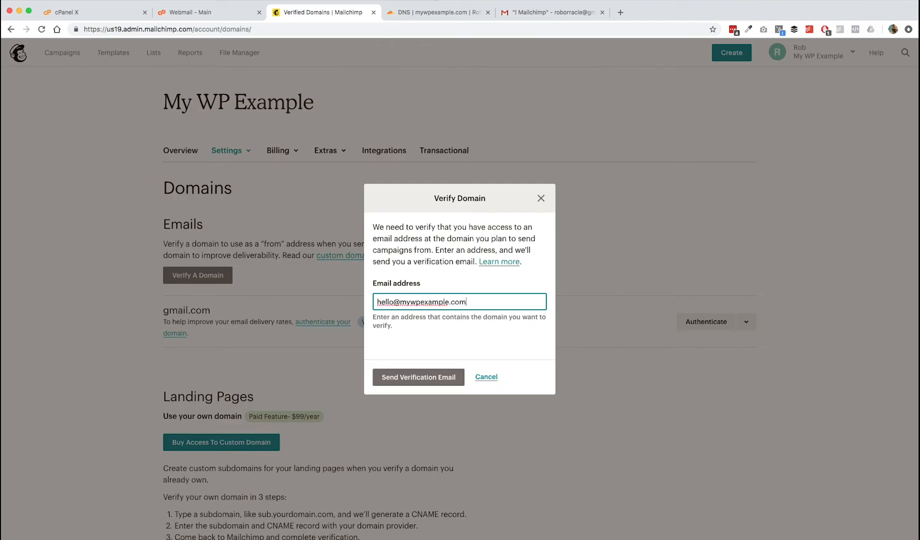
{"action": "left_click", "coordinate": [431, 382]}
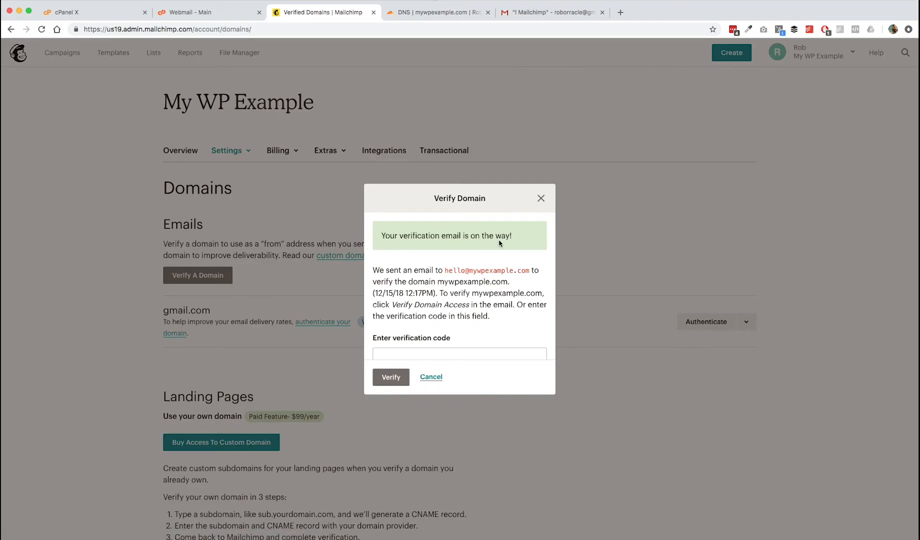
{"action": "scroll", "coordinate": [484, 315], "scroll_direction": "down", "scroll_amount": 1}
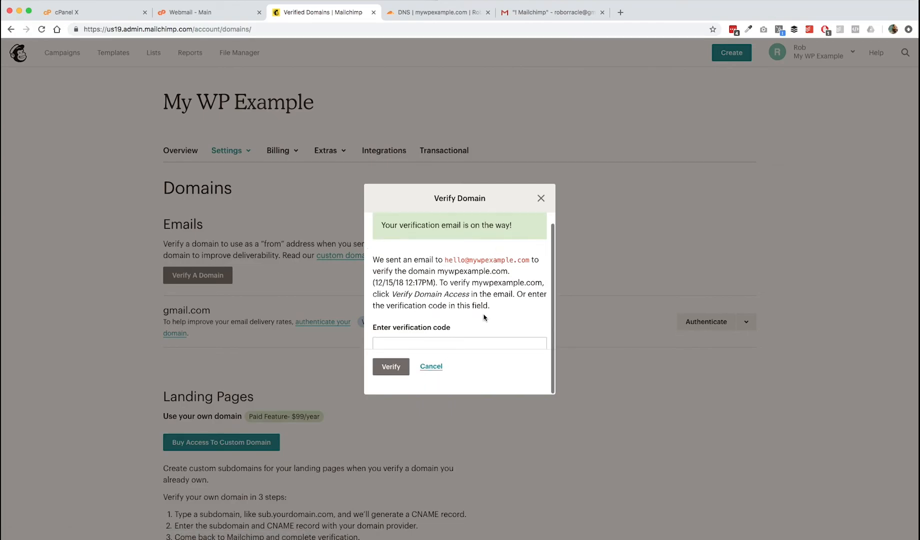
{"action": "left_click", "coordinate": [445, 347]}
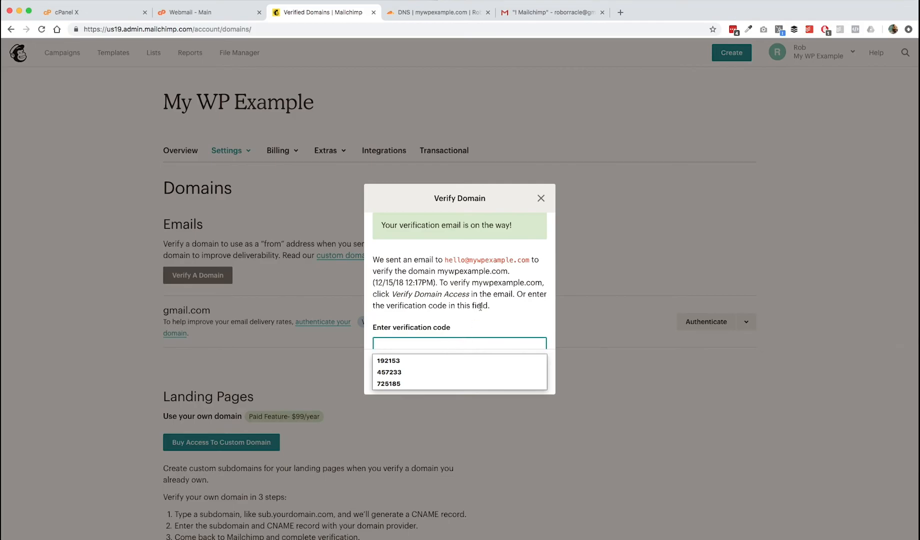
{"action": "left_click", "coordinate": [481, 306]}
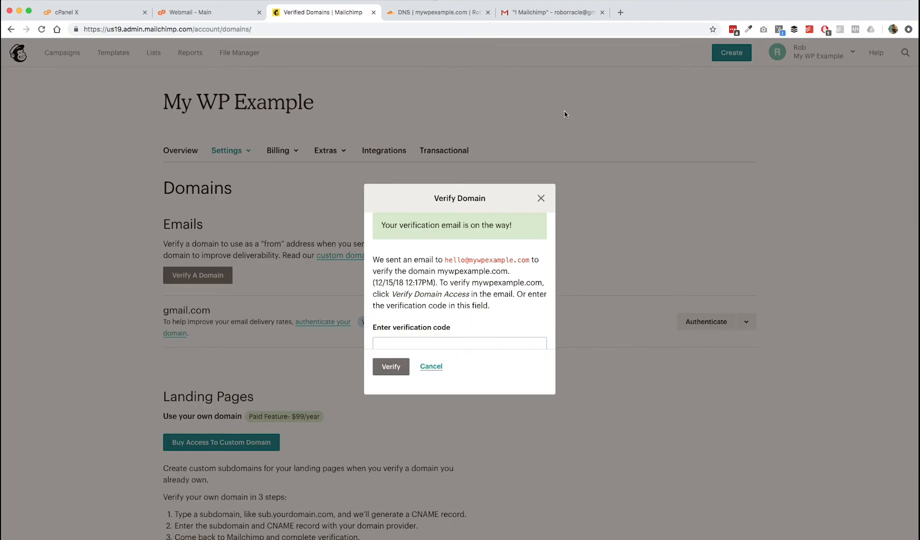
{"action": "left_click", "coordinate": [550, 15]}
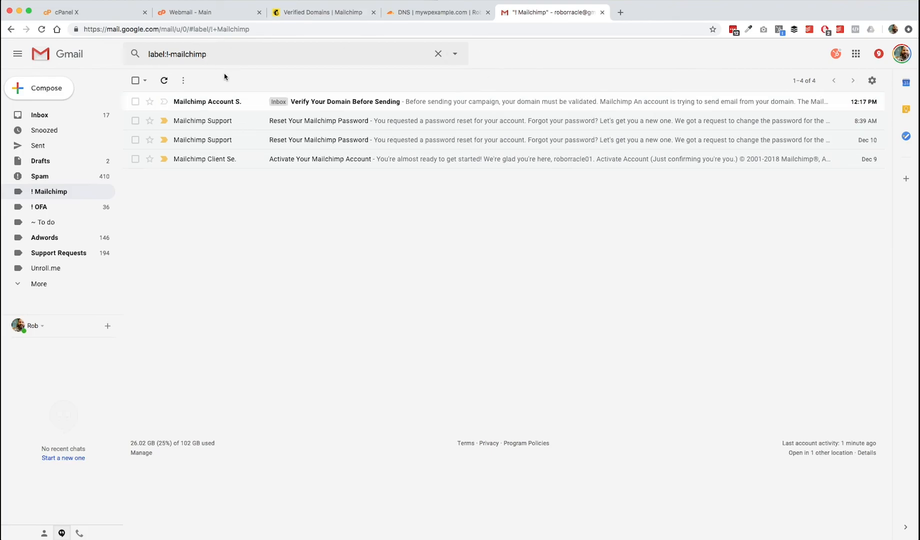
- Copy the code from the 'Verify Your Domain Before Sending' email into Mailchimp's code field
{"action": "left_click", "coordinate": [487, 103]}
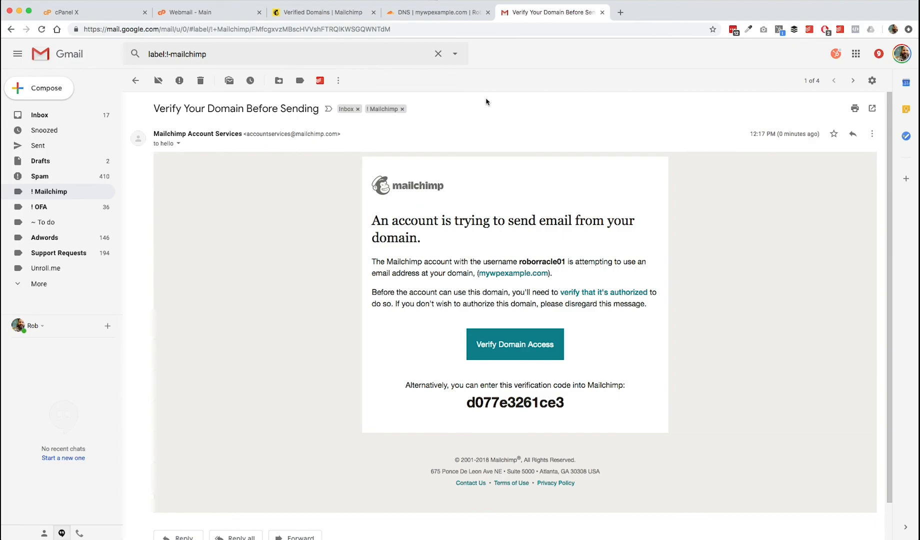
{"action": "double_click", "coordinate": [520, 403]}
{"action": "key", "text": "super+c"}
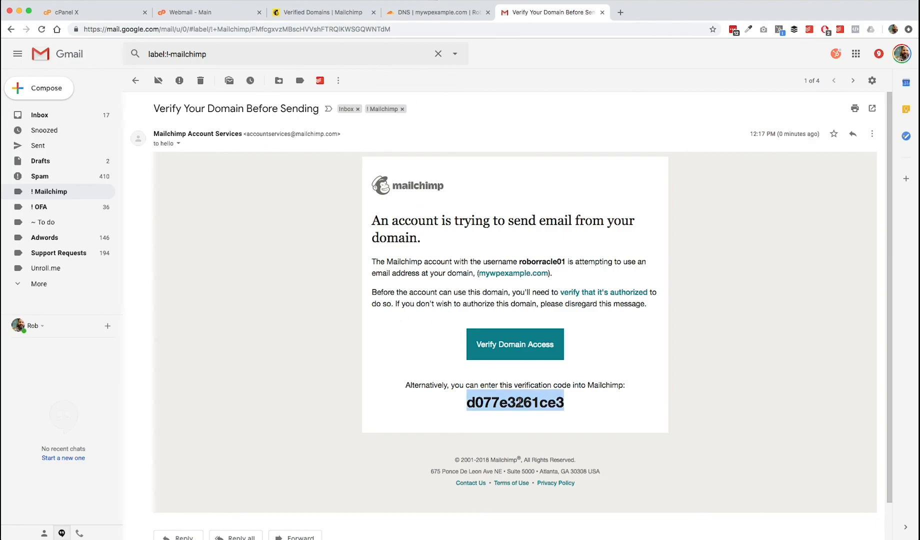
{"action": "left_click", "coordinate": [308, 14]}
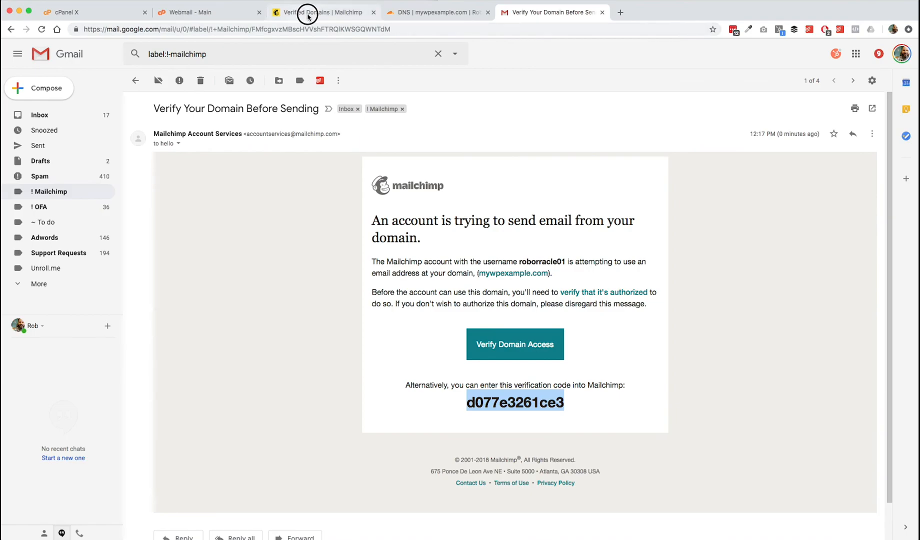
{"action": "left_click", "coordinate": [439, 343]}
- Paste the emailed code to verify mywpexample.com and dismiss the success message
{"action": "key", "text": "super+v"}
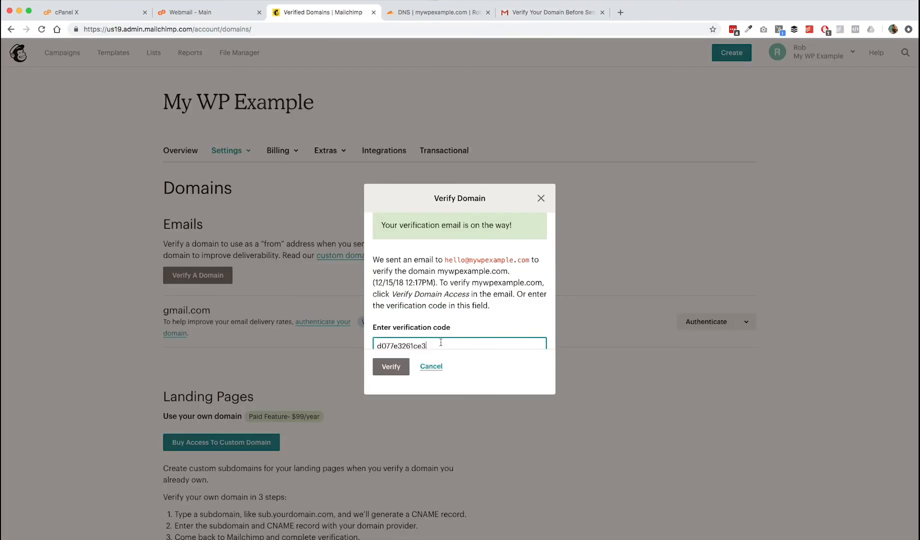
{"action": "left_click", "coordinate": [394, 370]}
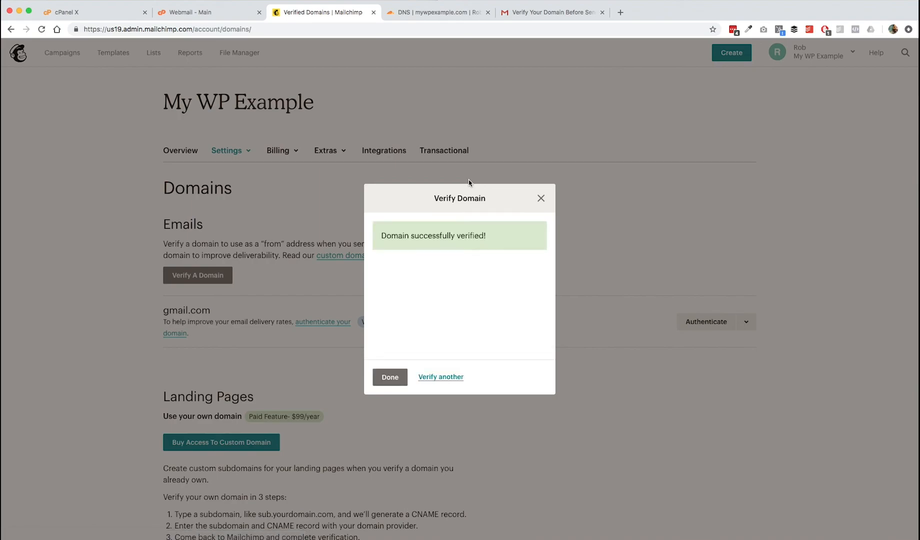
{"action": "left_click", "coordinate": [390, 379]}
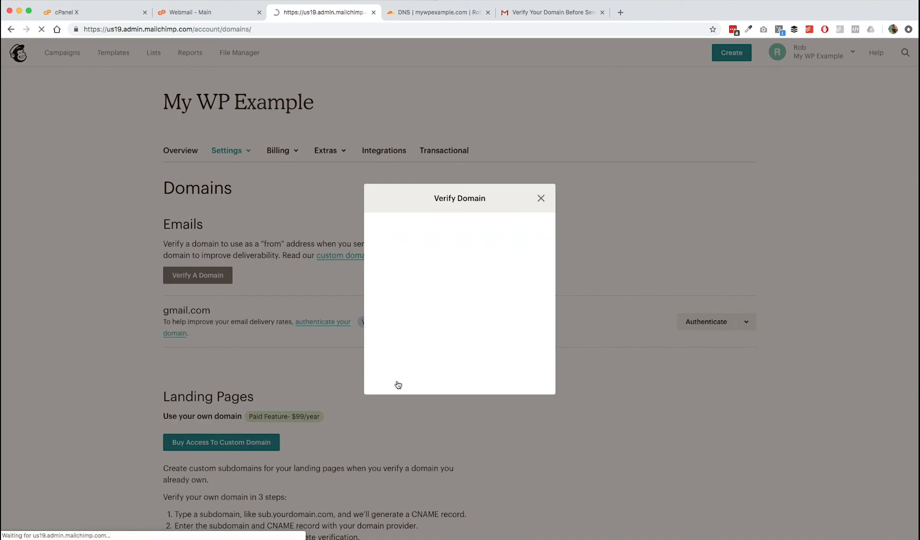